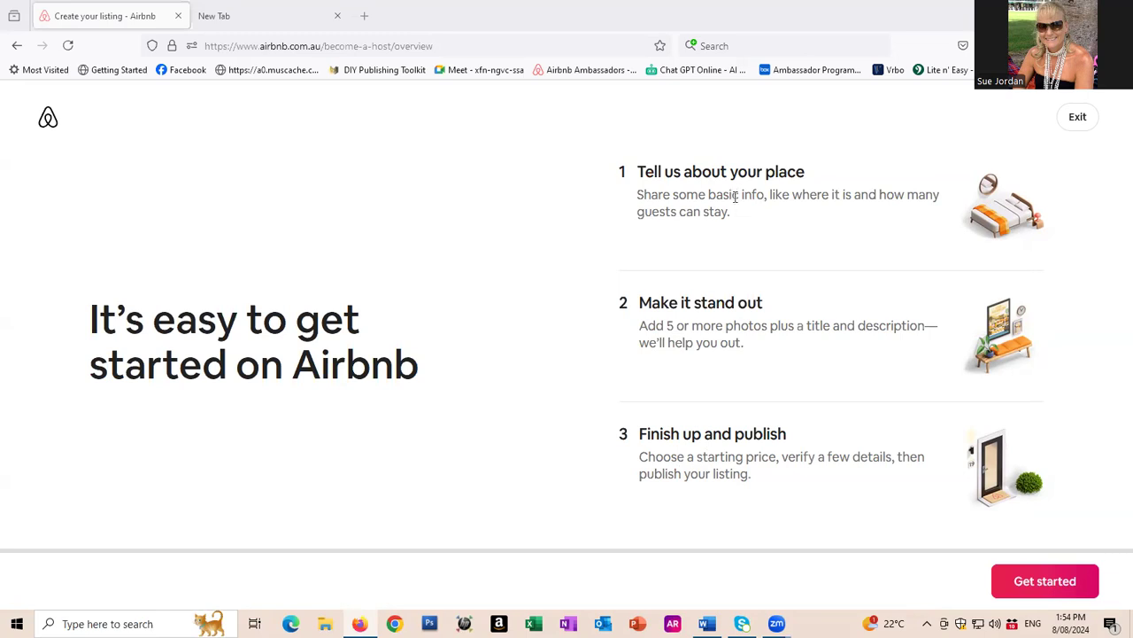
- Start creating the new listing and continue past the Step 1 introduction to the property type choices
left_click(1037, 577)
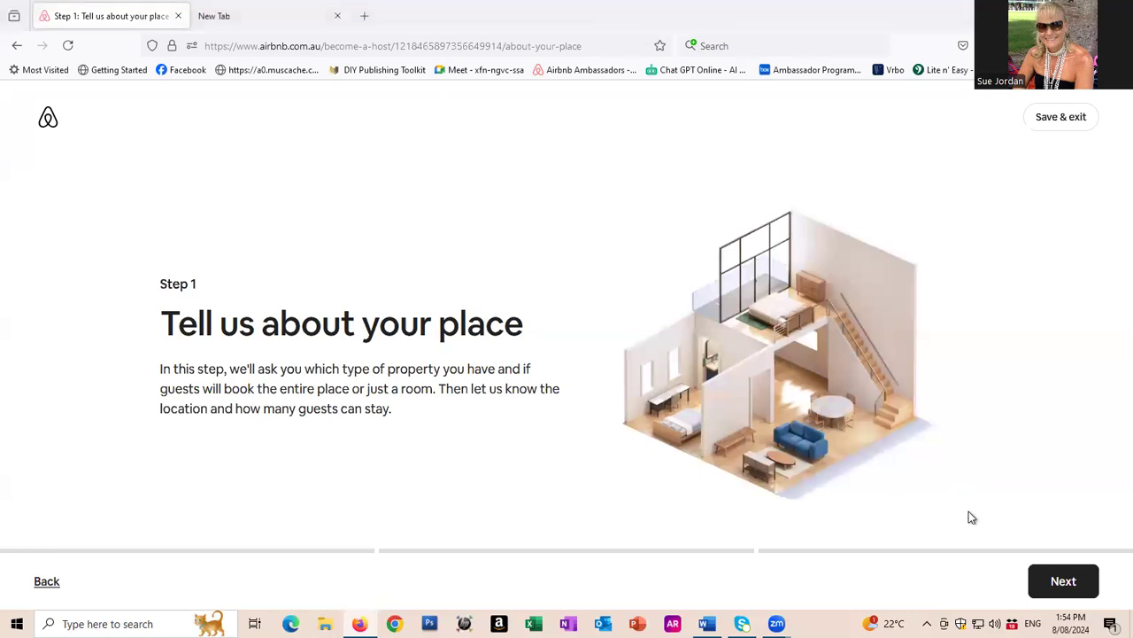
left_click(1065, 579)
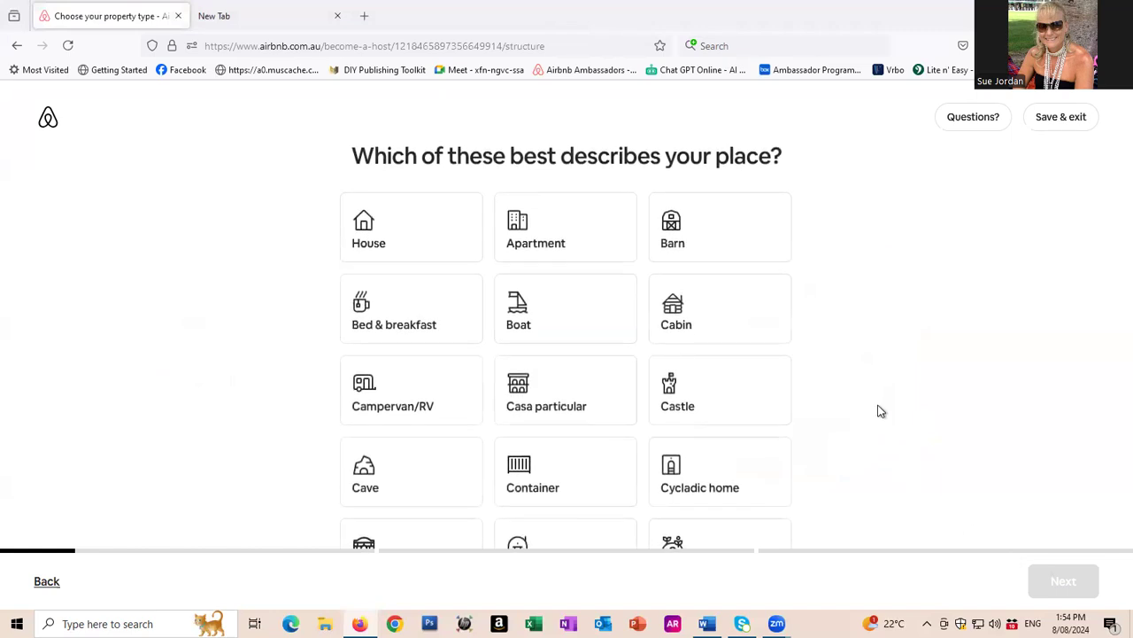
- Look through the full list of property types offered for the listing
scroll(881, 411, "down", 1)
scroll(881, 410, "up", 1)
scroll(898, 374, "down", 1)
scroll(900, 378, "down", 1)
scroll(902, 379, "down", 1)
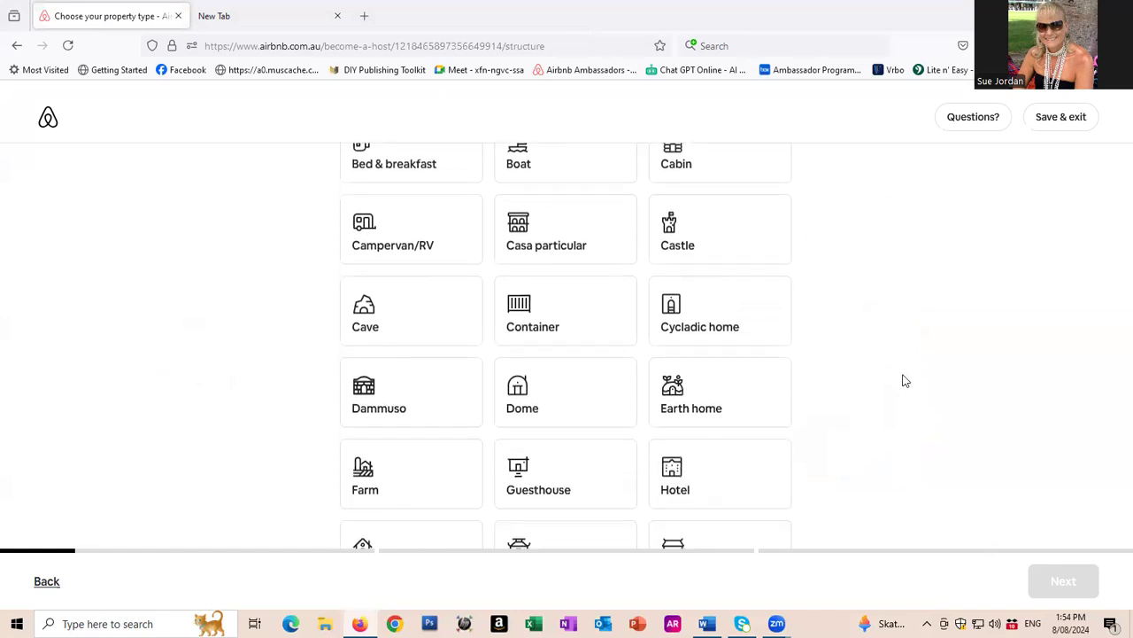
scroll(905, 380, "down", 1)
scroll(905, 381, "down", 3)
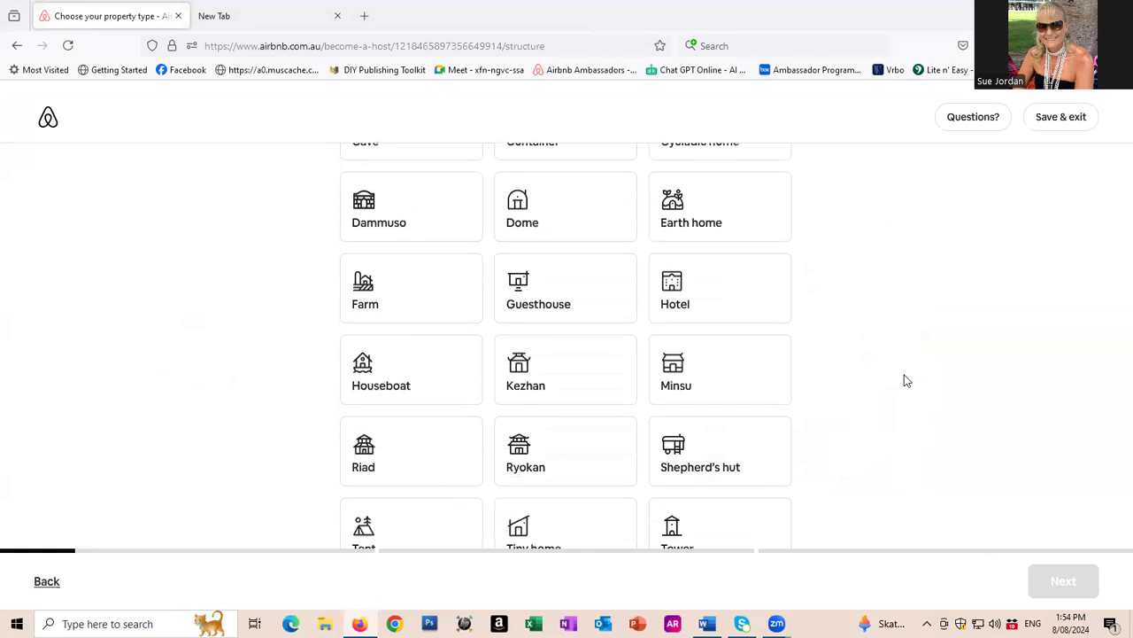
scroll(905, 381, "down", 1)
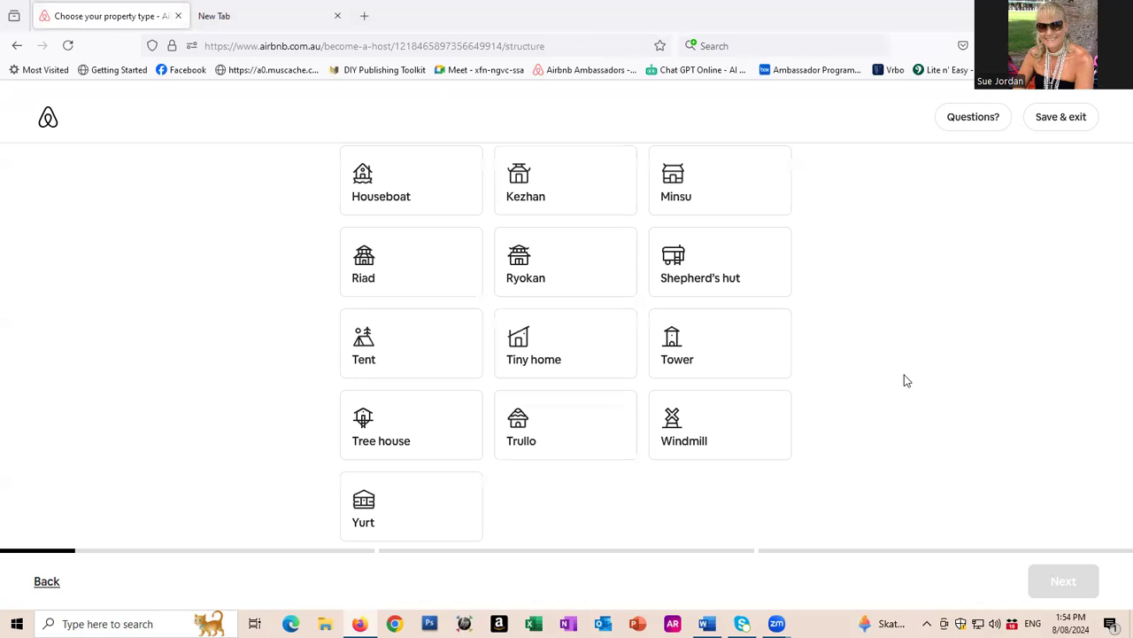
scroll(905, 381, "up", 2)
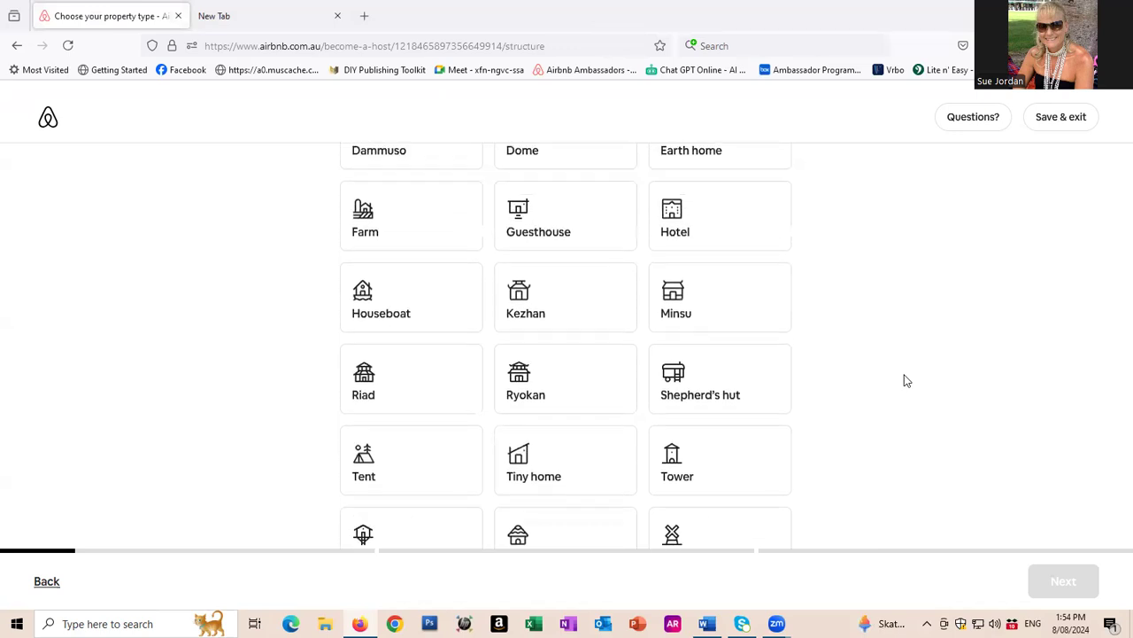
scroll(905, 381, "down", 1)
scroll(905, 381, "up", 4)
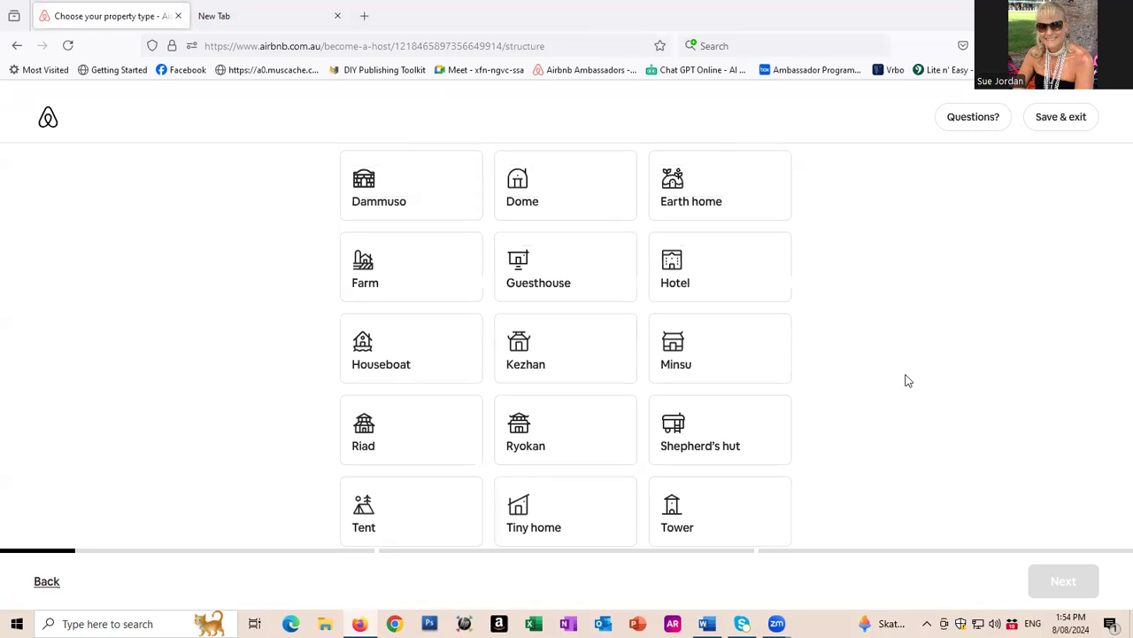
scroll(905, 381, "up", 2)
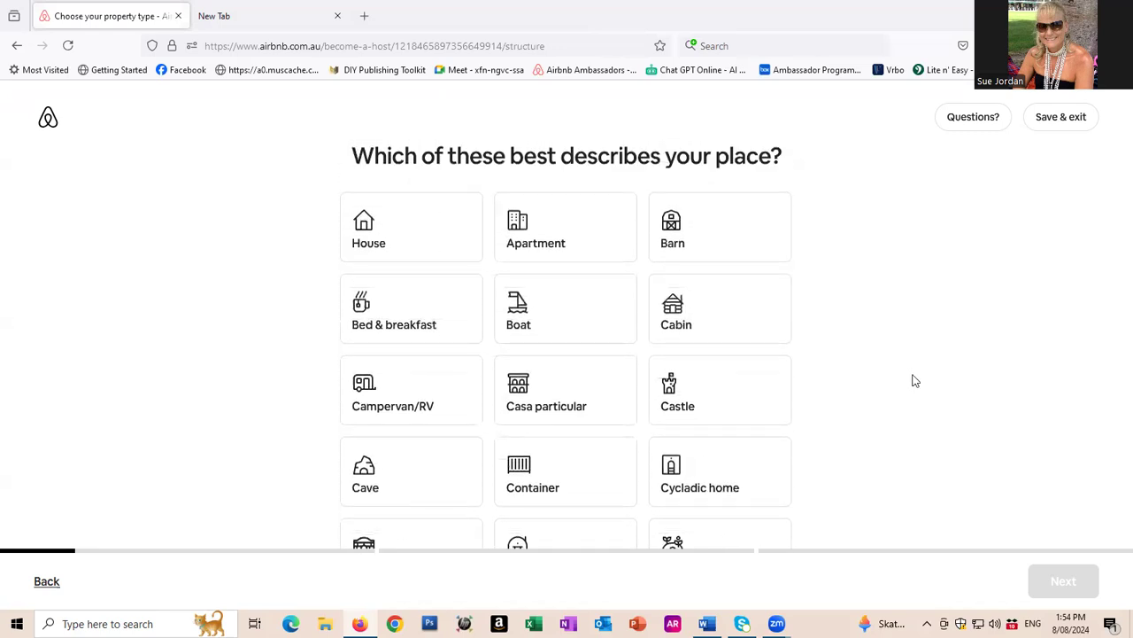
- Choose House as the property type and continue with An entire place as the type of place guests will have
left_click(399, 219)
left_click(1071, 584)
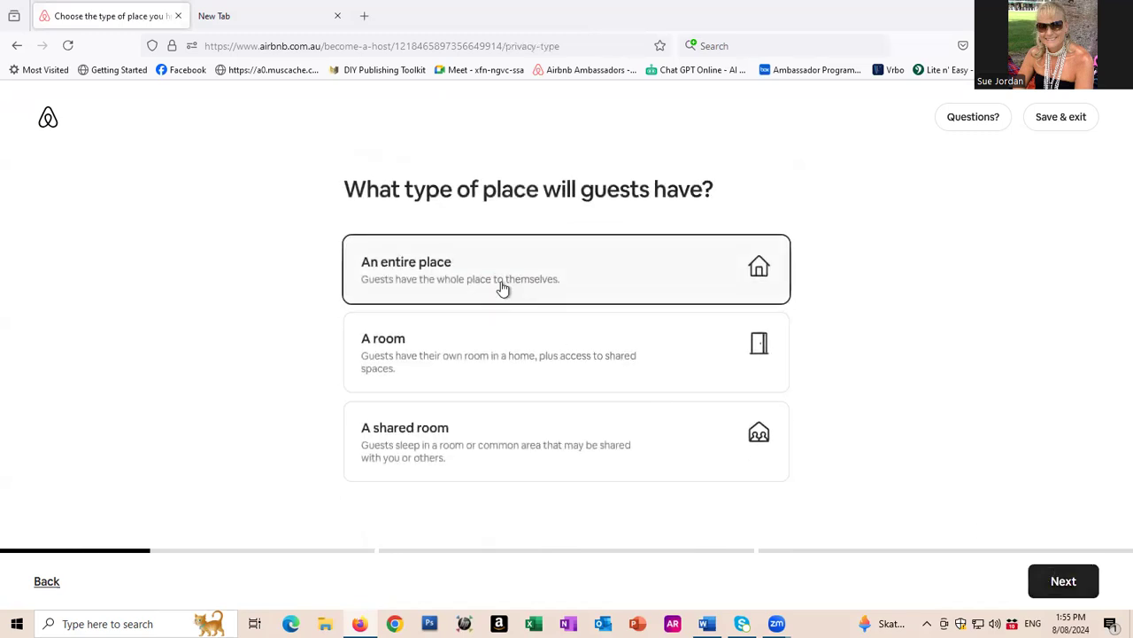
left_click(1056, 580)
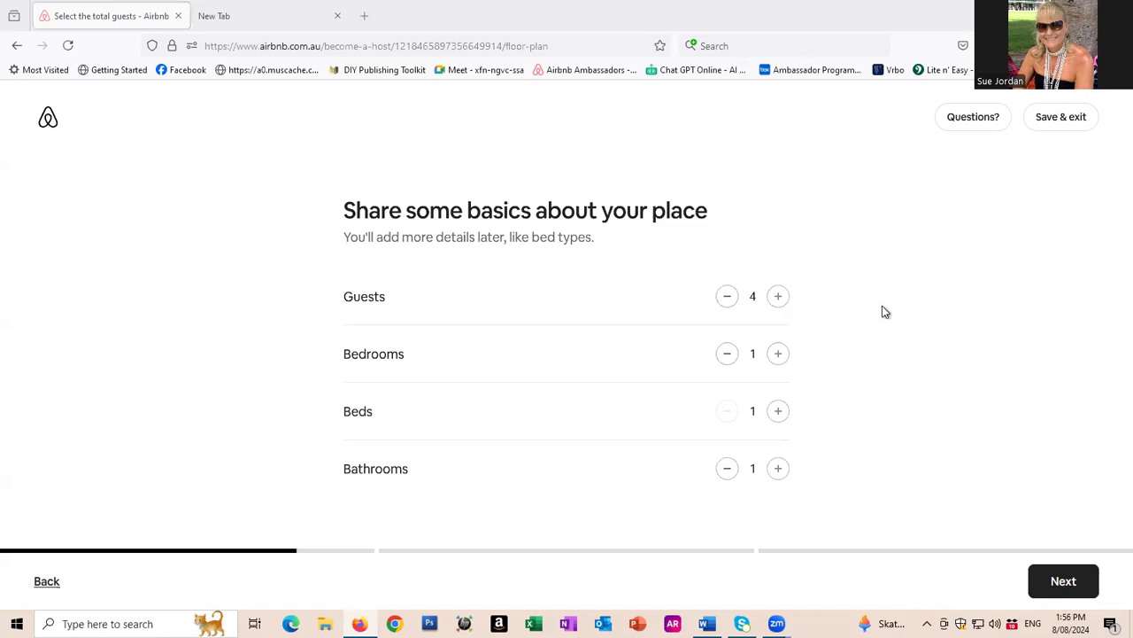
- Set the number of guests to 2
left_click(727, 298)
left_click(726, 298)
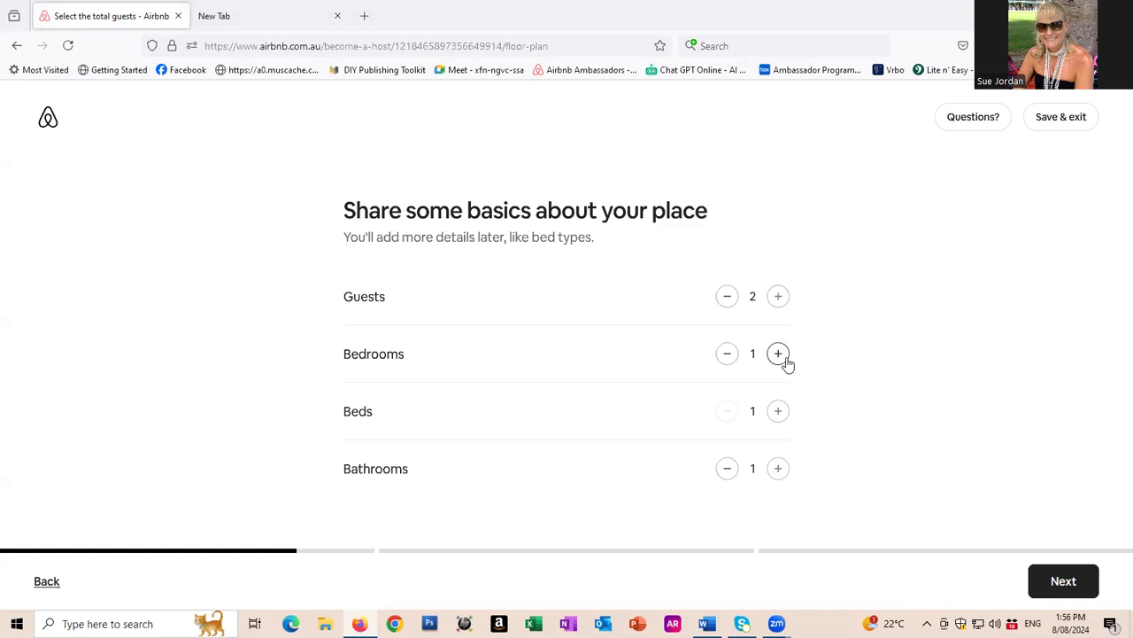
left_click(778, 469)
left_click(729, 473)
left_click(779, 471)
left_click(729, 473)
- Confirm the basics of the place and continue past the Step 2 introduction to the amenities page
left_click(1071, 580)
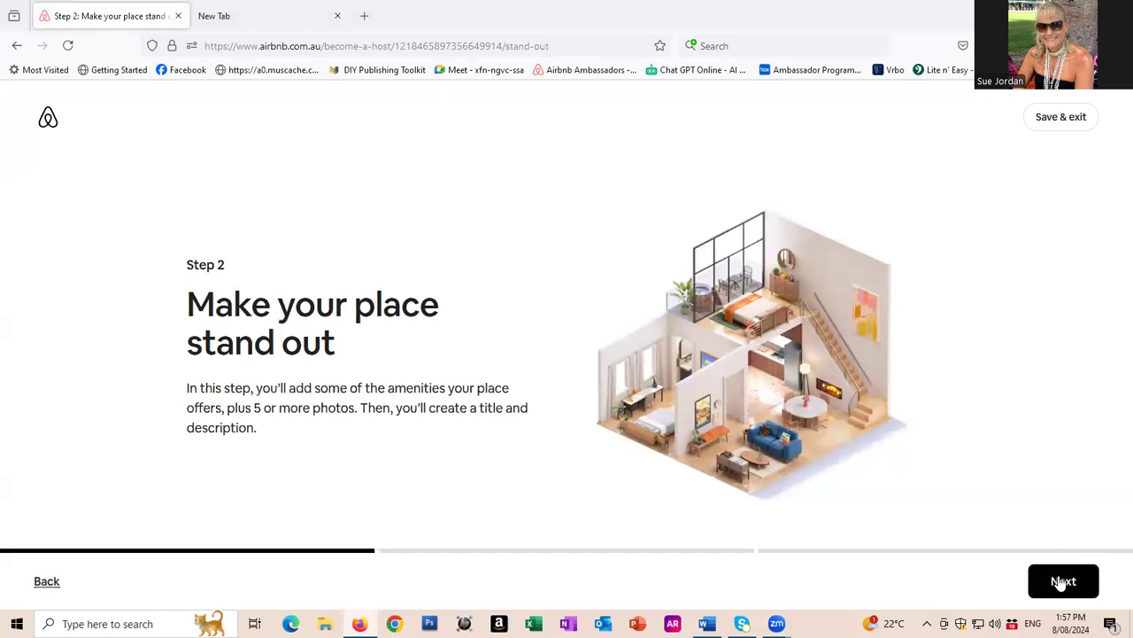
left_click(1061, 582)
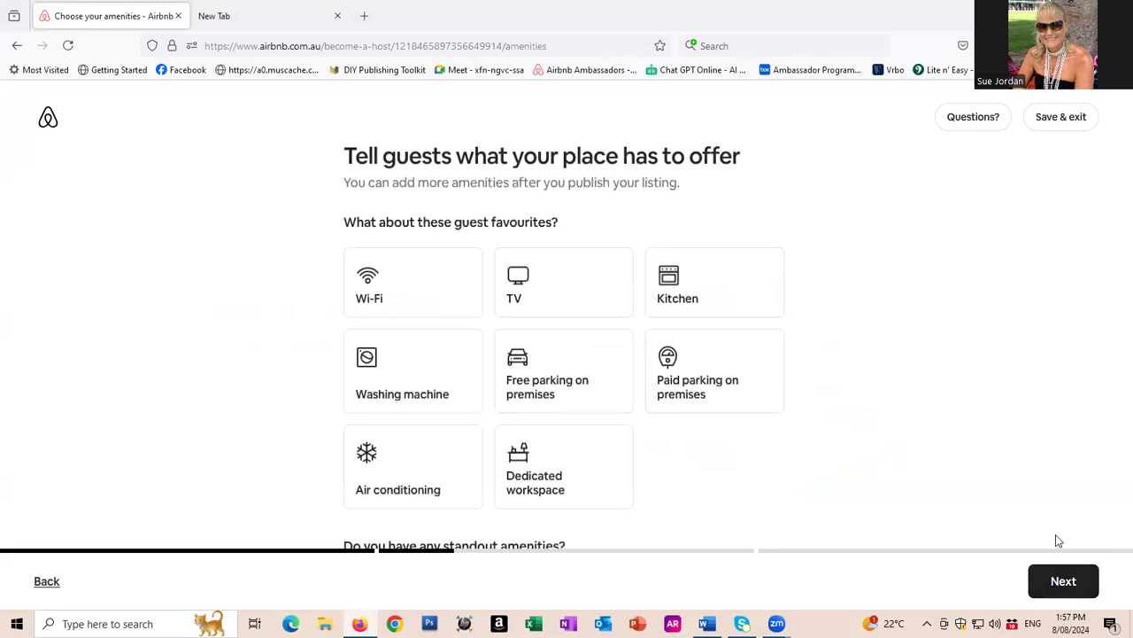
- Select Wi-Fi, TV, Kitchen, Free parking on premises, Air conditioning and Dedicated workspace as the guest favourites
left_click(419, 285)
left_click(549, 314)
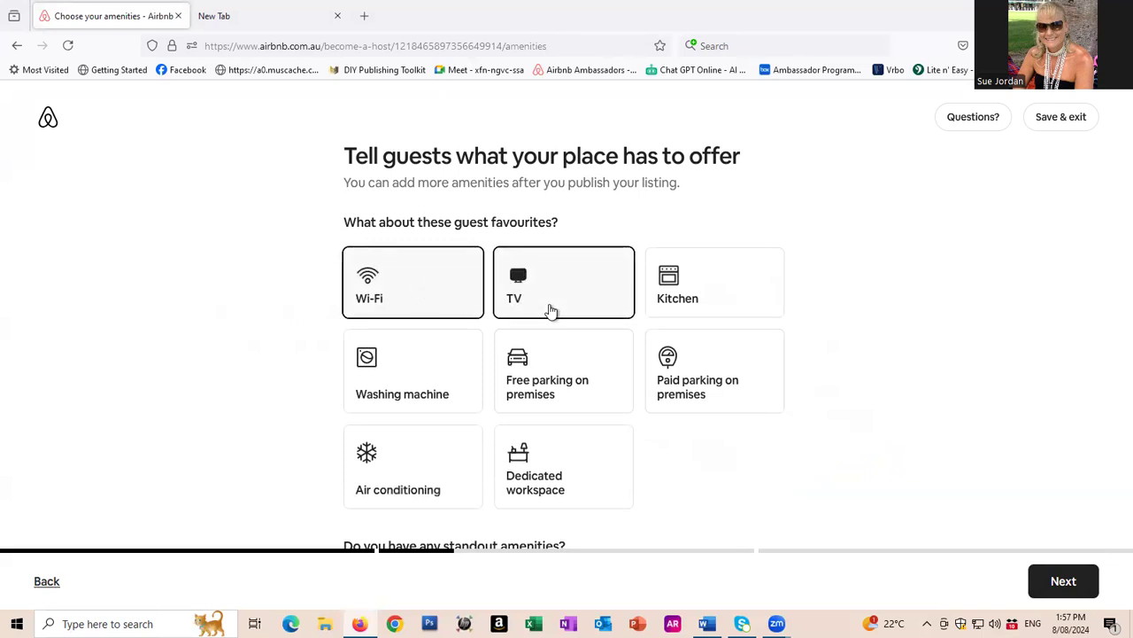
left_click(696, 303)
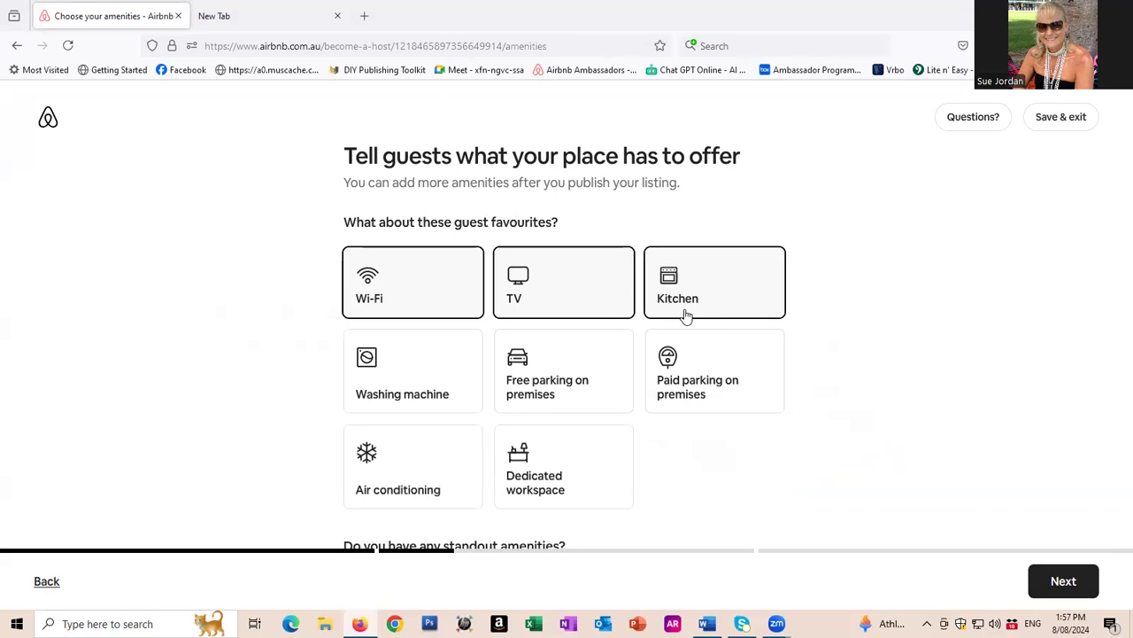
left_click(430, 366)
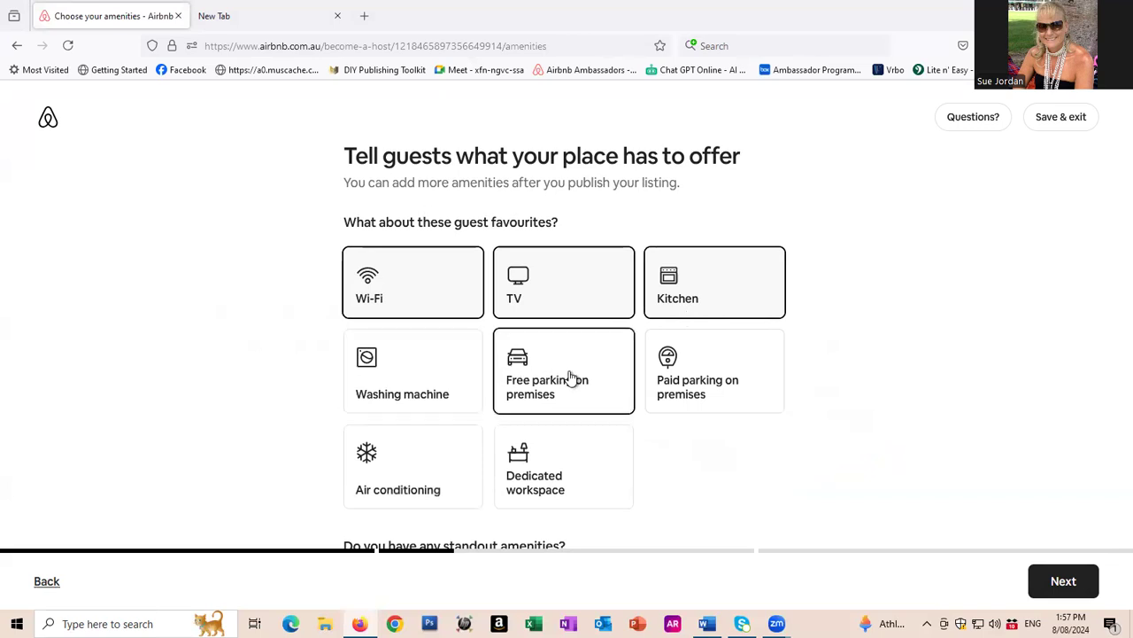
left_click(575, 381)
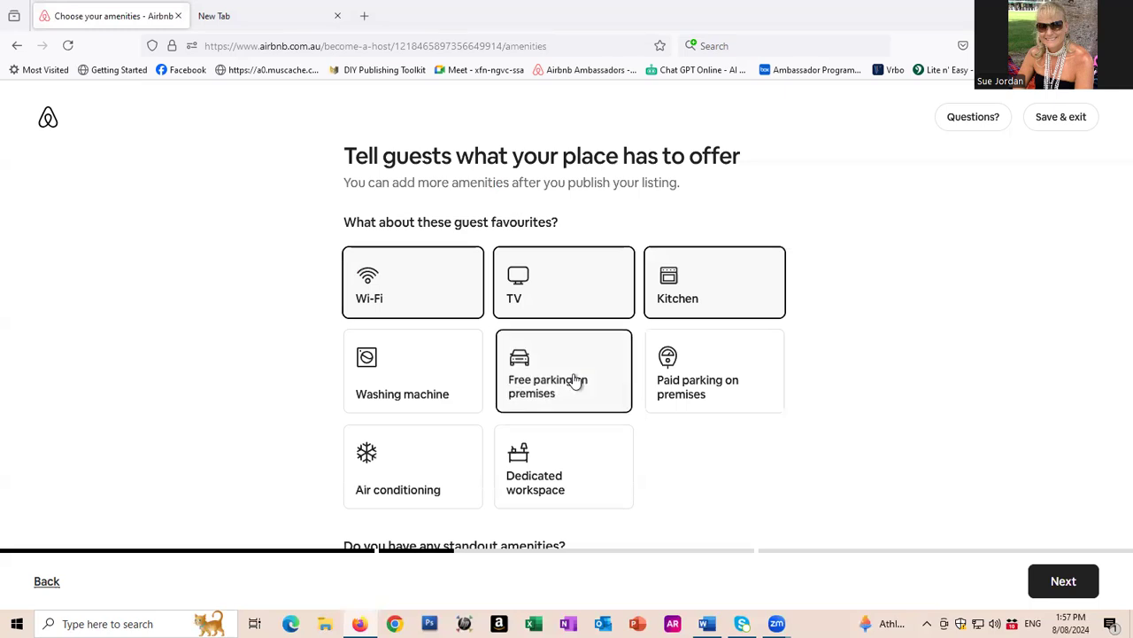
left_click(704, 394)
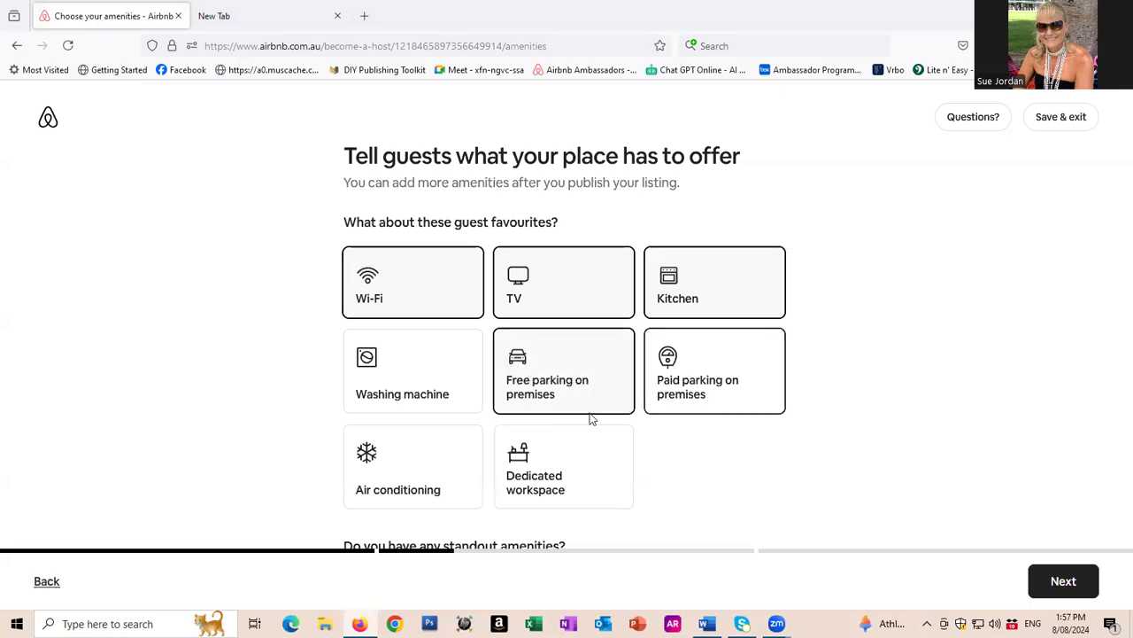
left_click(454, 472)
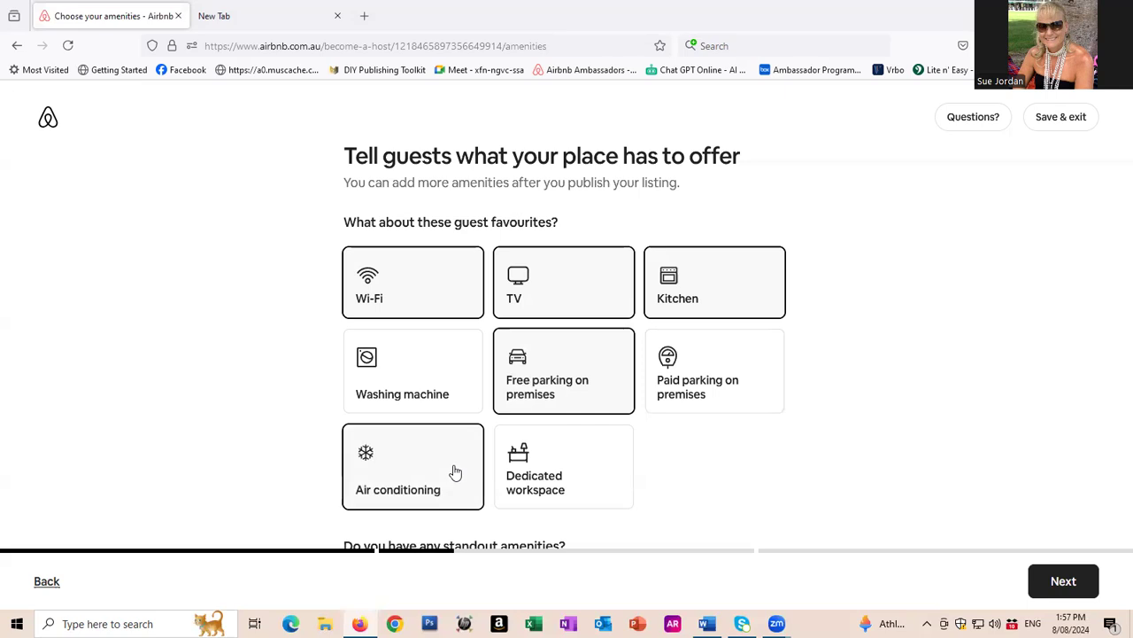
left_click(588, 478)
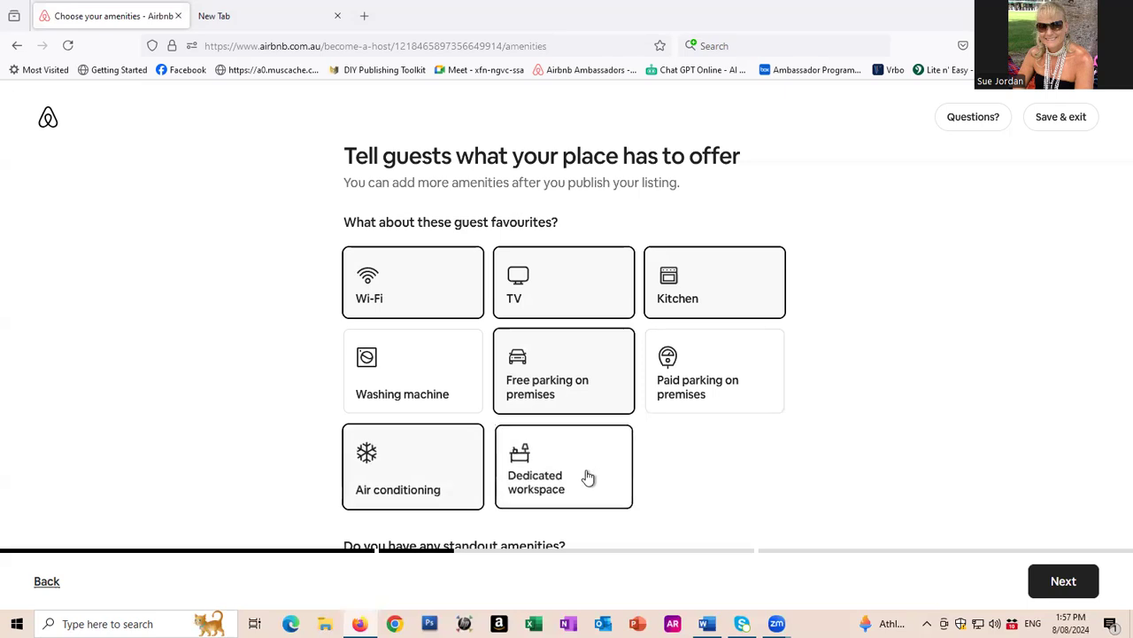
- Select Pool as a standout amenity
scroll(593, 474, "down", 1)
scroll(596, 474, "down", 2)
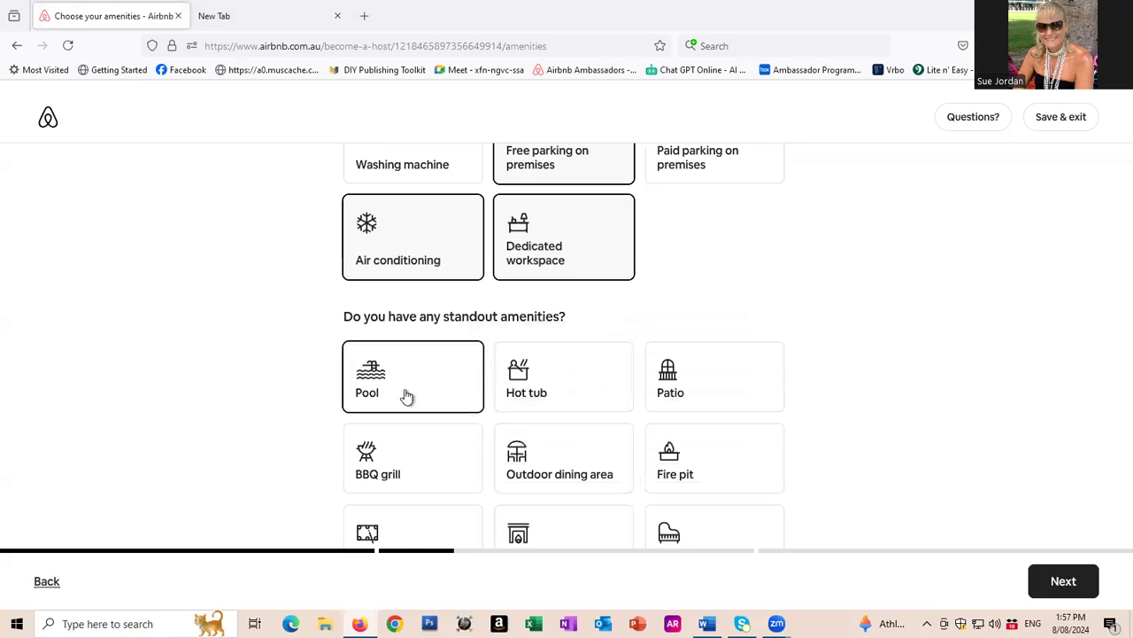
left_click(406, 396)
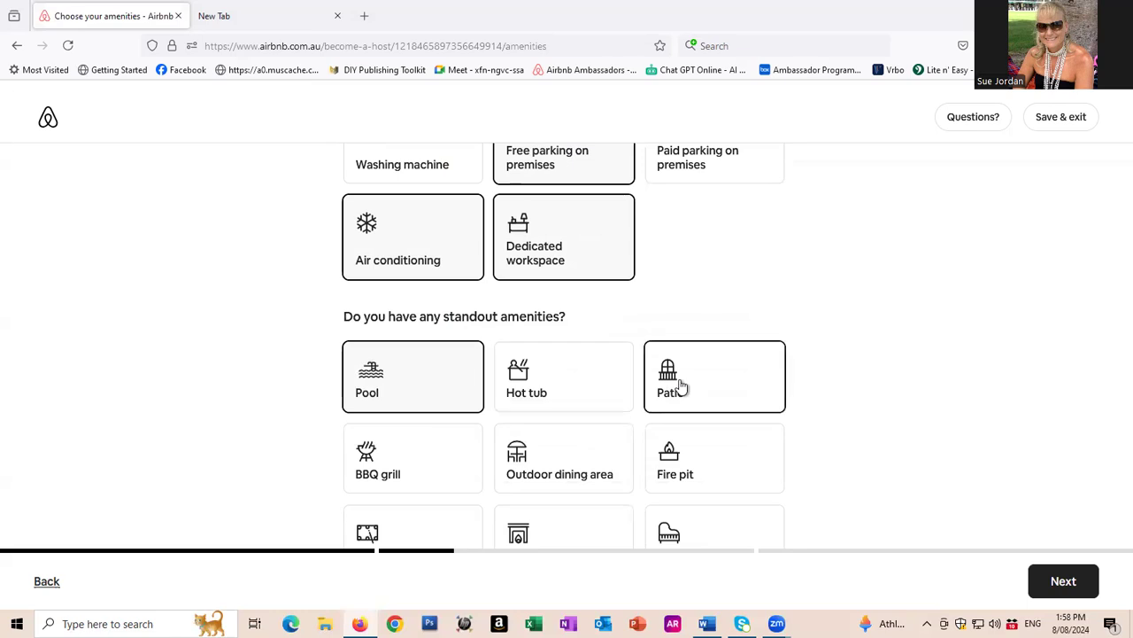
- Select Smoke alarm, First aid kit, Fire extinguisher and Carbon monoxide alarm as safety items and continue to the photos page
scroll(684, 405, "down", 1)
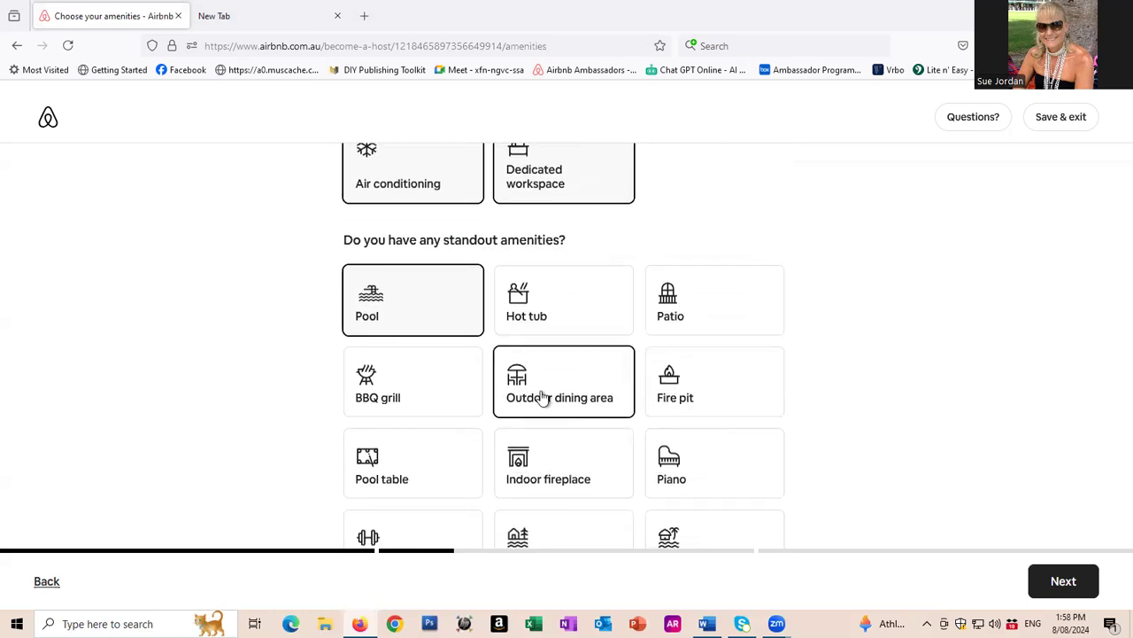
scroll(545, 399, "down", 1)
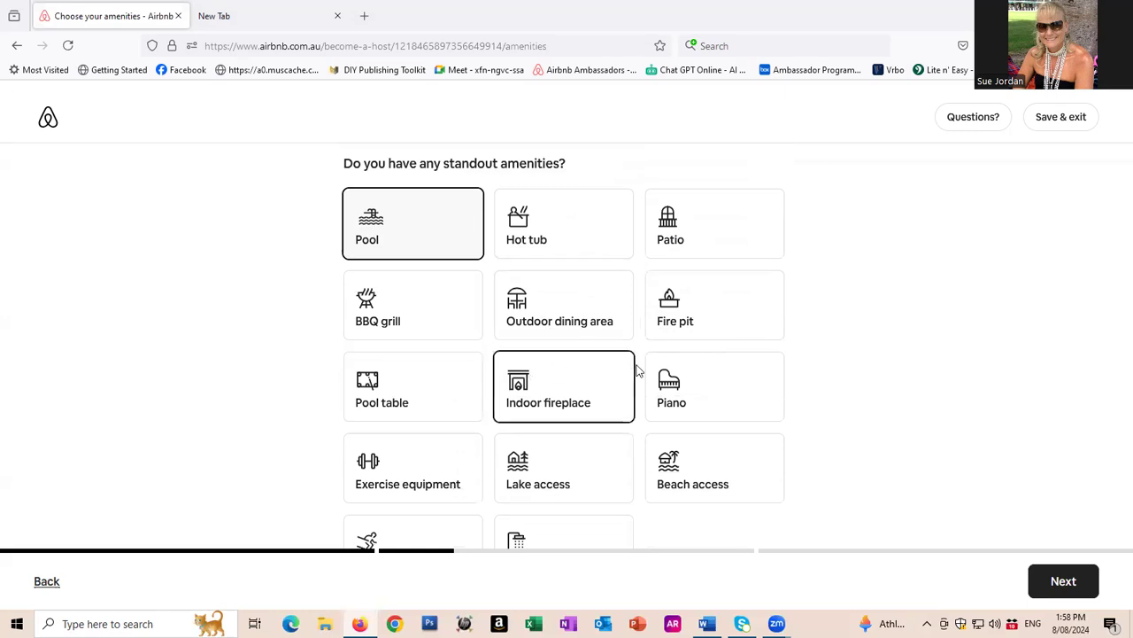
scroll(638, 370, "down", 1)
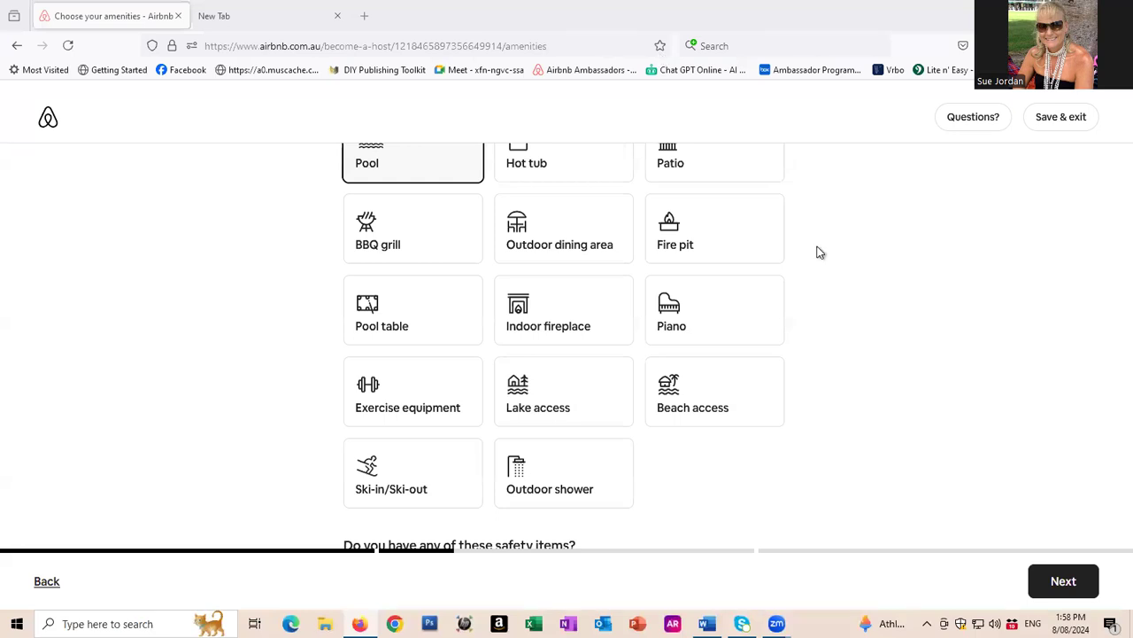
scroll(820, 253, "up", 1)
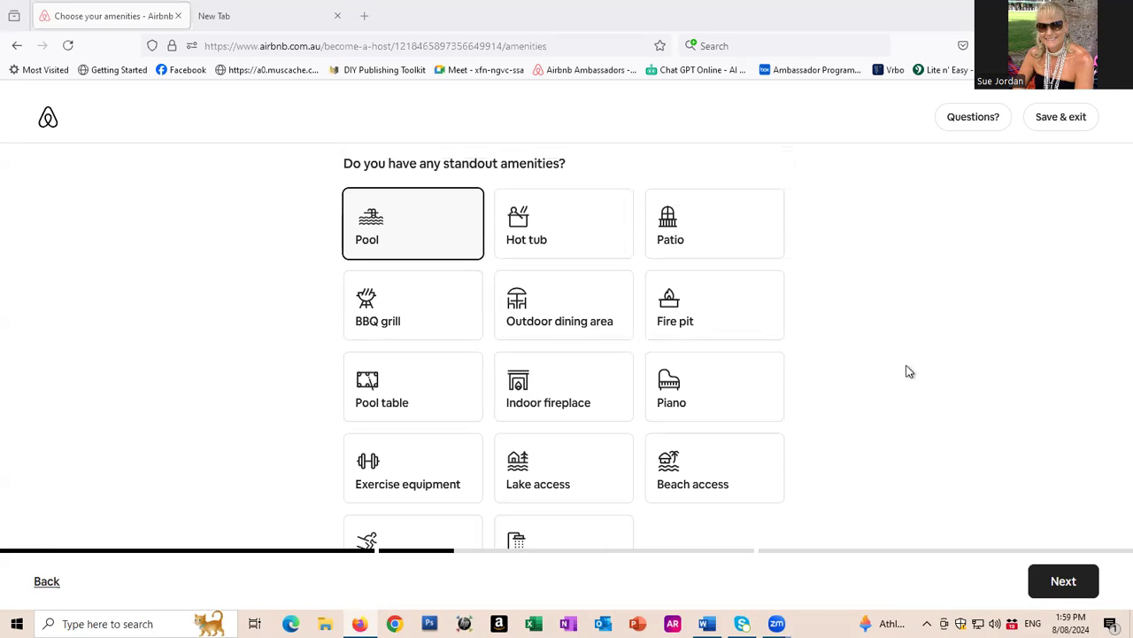
scroll(668, 406, "down", 1)
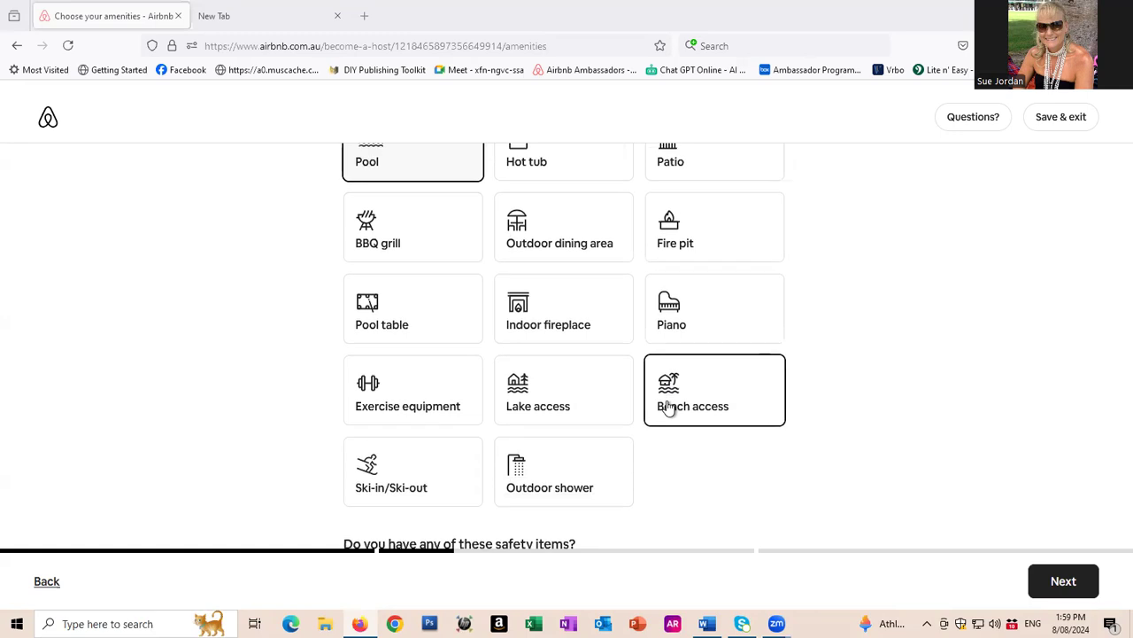
scroll(668, 403, "down", 1)
scroll(669, 398, "down", 2)
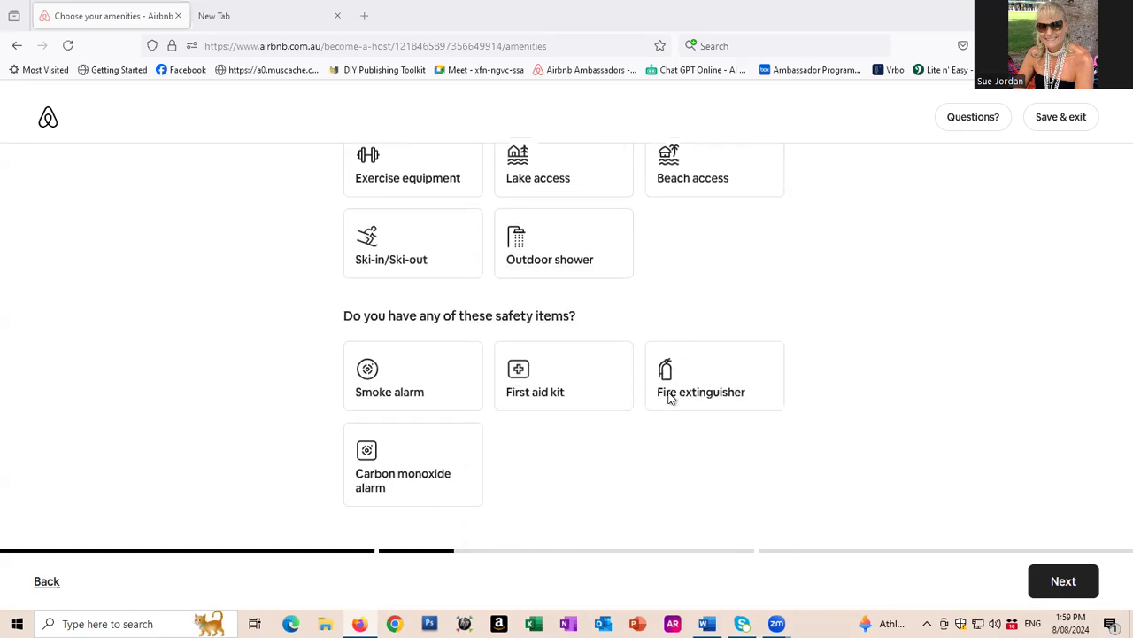
left_click(412, 403)
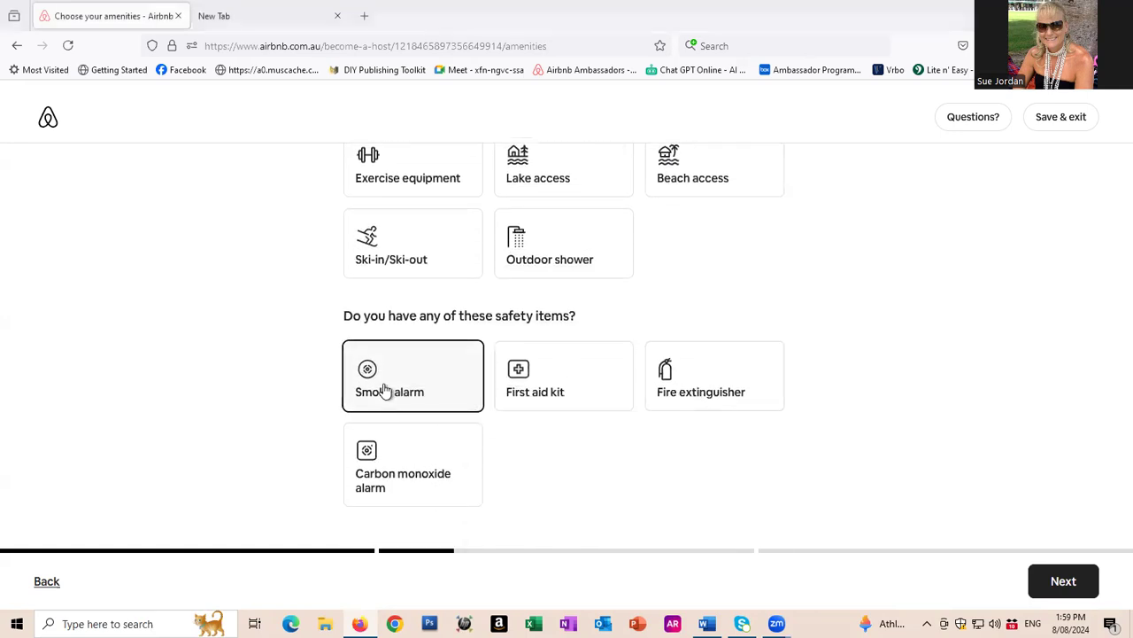
left_click(538, 391)
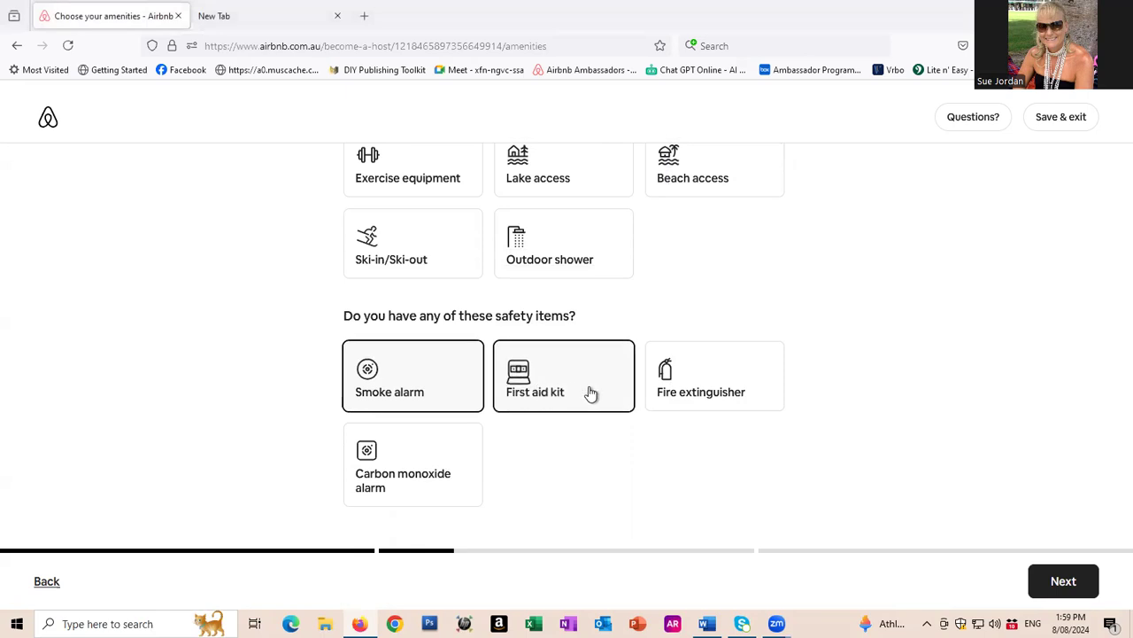
left_click(746, 387)
left_click(397, 476)
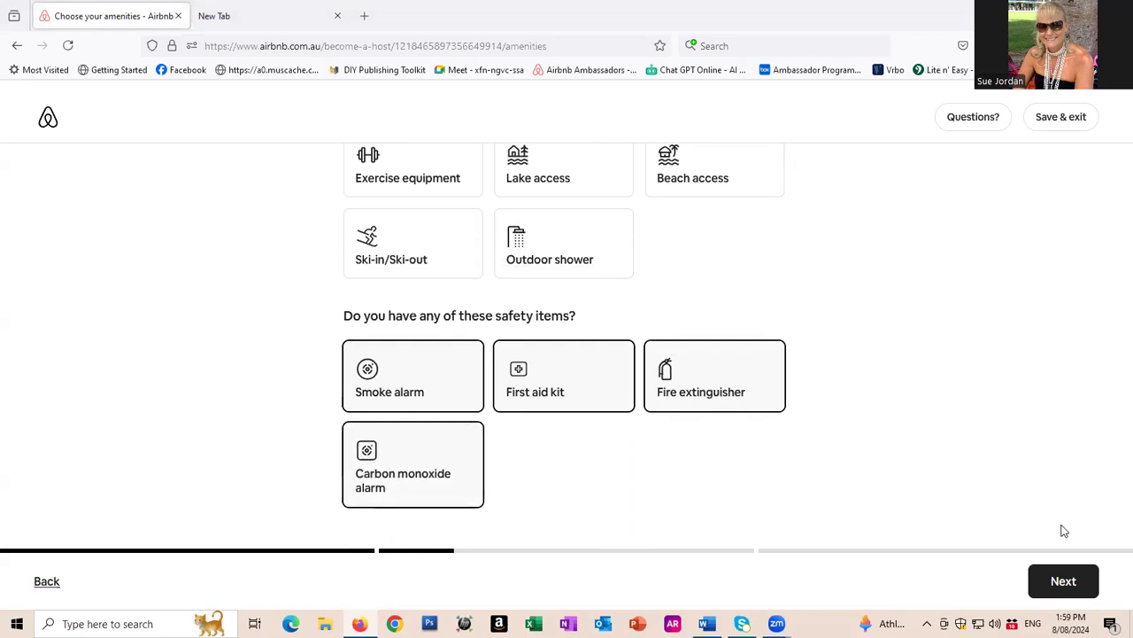
left_click(1064, 582)
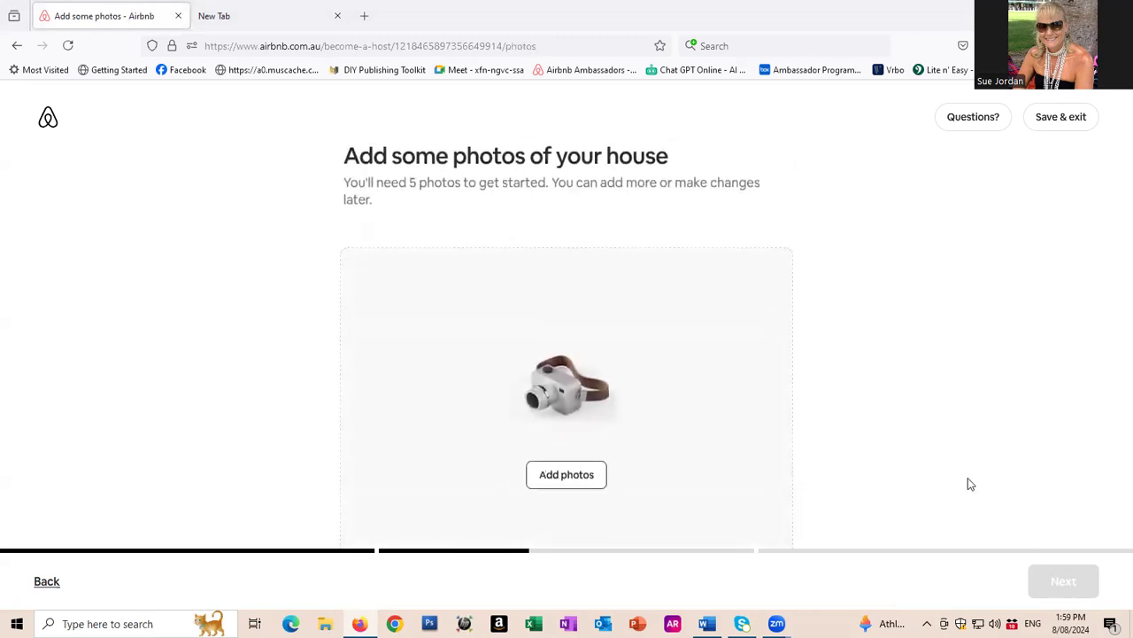
- Review the photos added for the house, from the cover photo to the last one, and continue to the title page
scroll(848, 375, "down", 1)
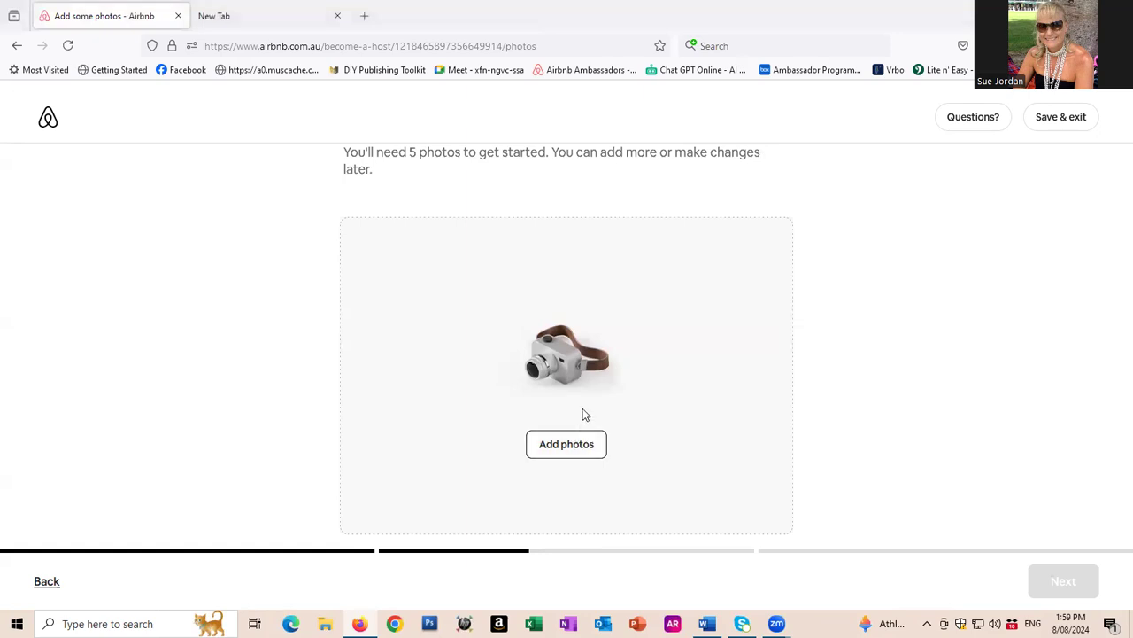
scroll(678, 341, "up", 1)
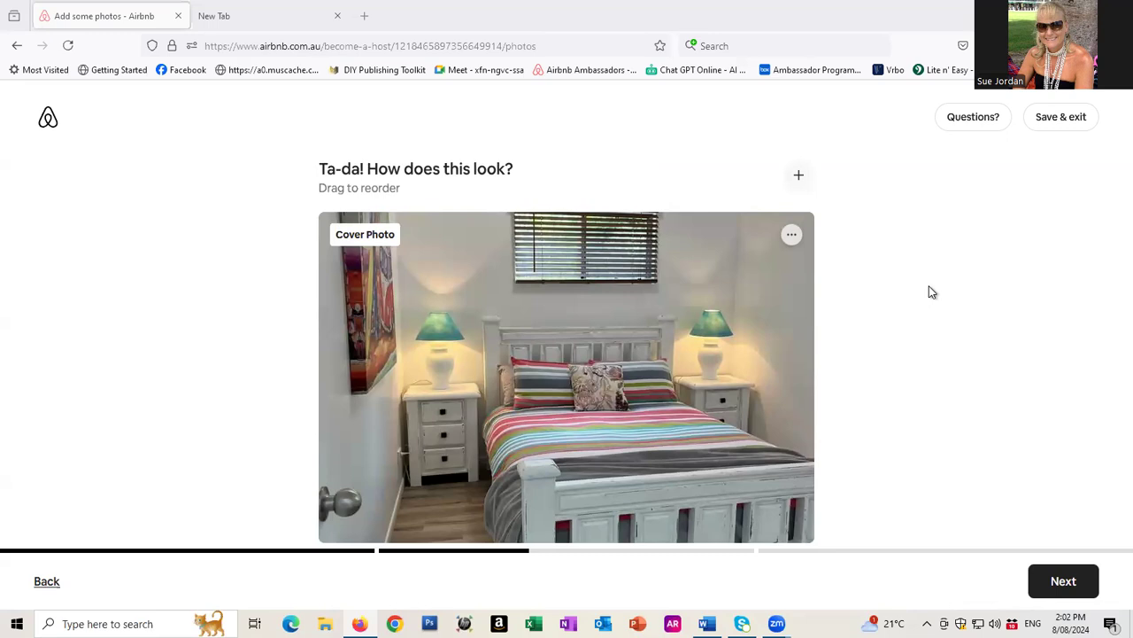
scroll(947, 305, "down", 4)
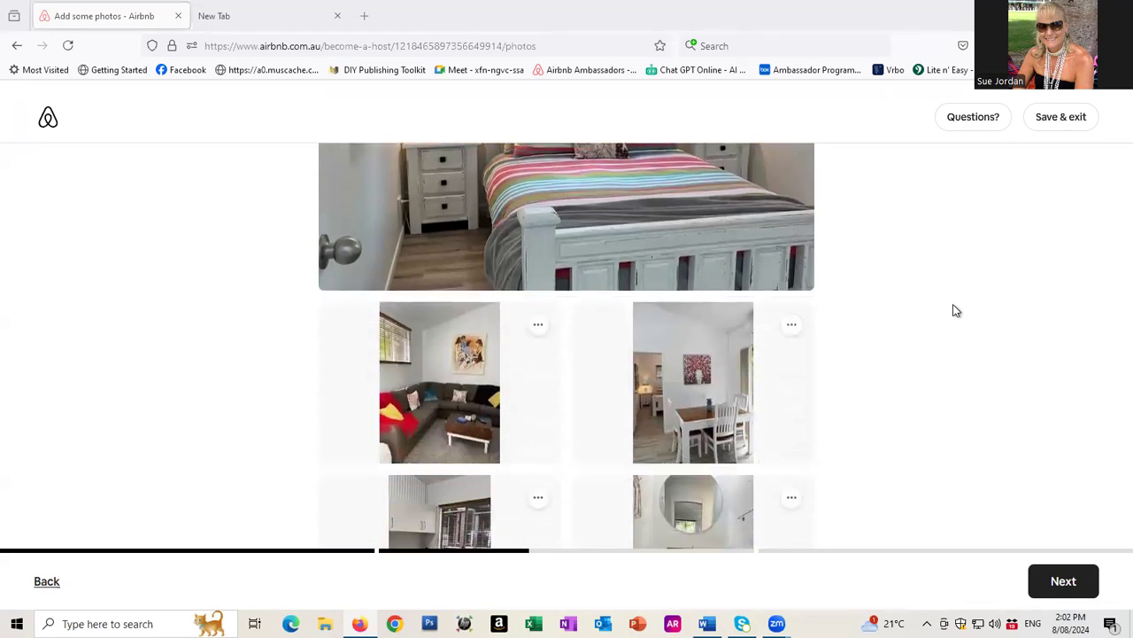
scroll(954, 305, "down", 3)
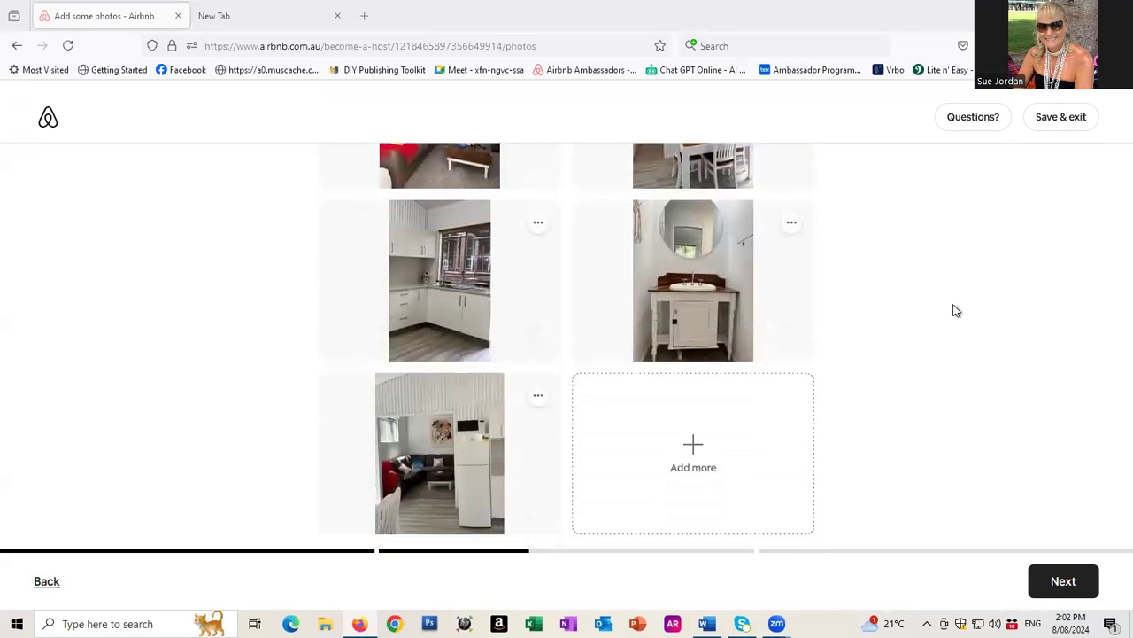
left_click(1065, 587)
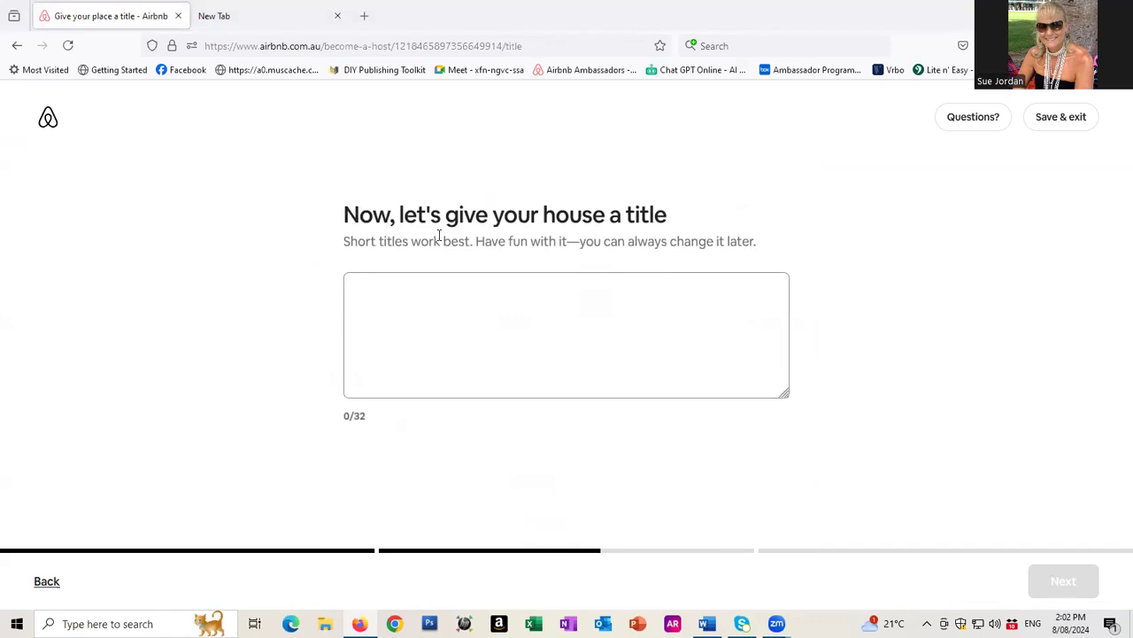
- Title the house "Paws and Pillows" and choose Peaceful as its highlight, continuing to the description text
left_click(456, 314)
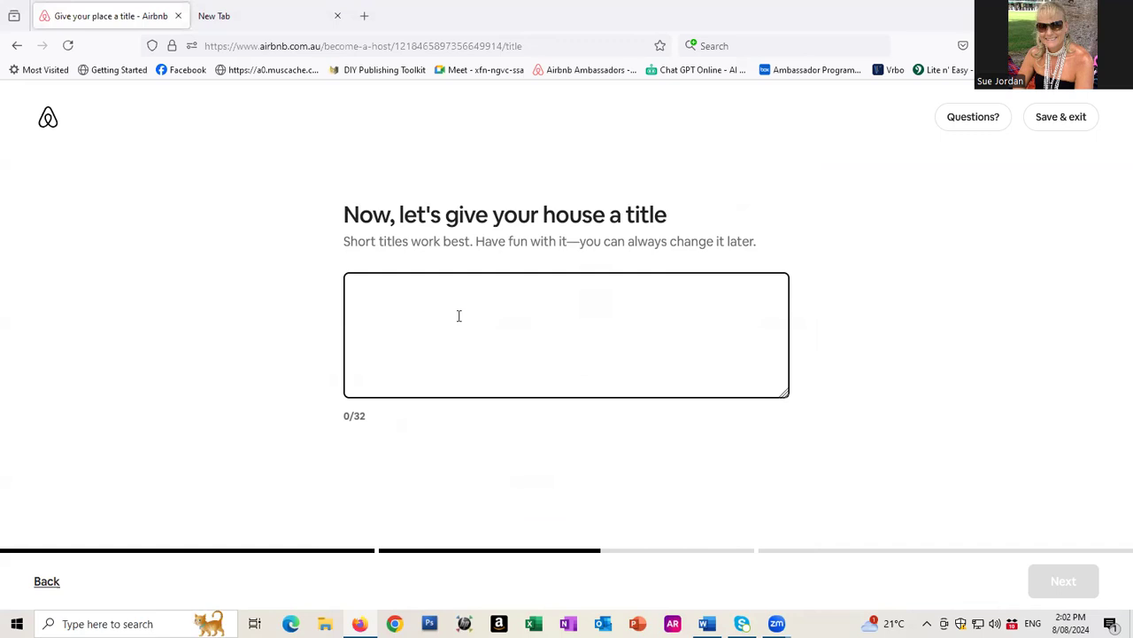
type("Paws ")
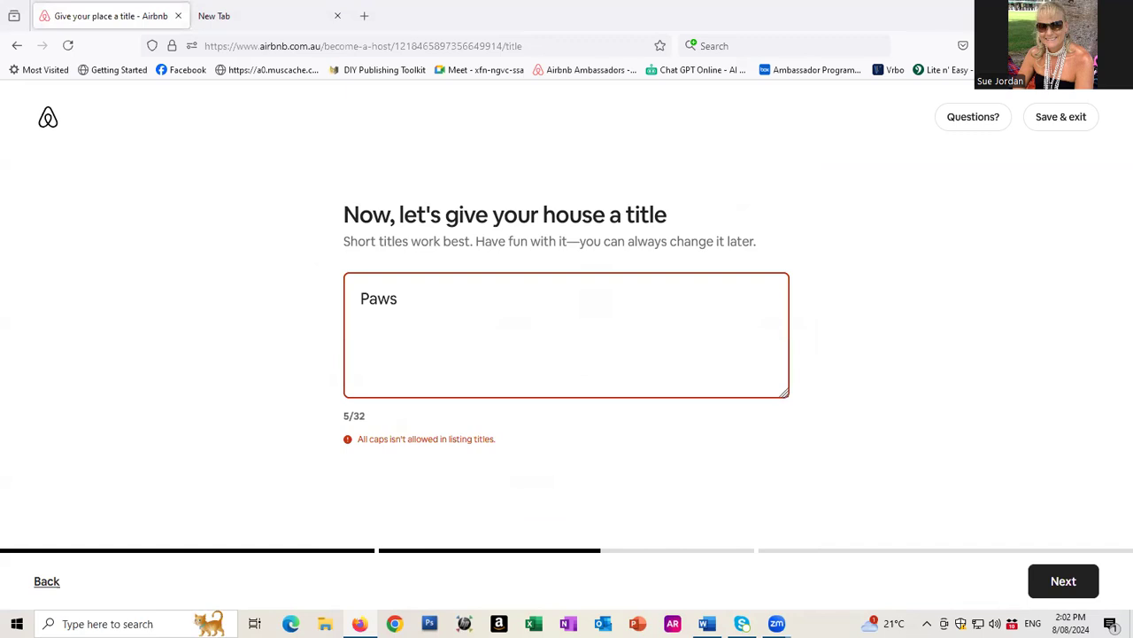
type("and Pillows")
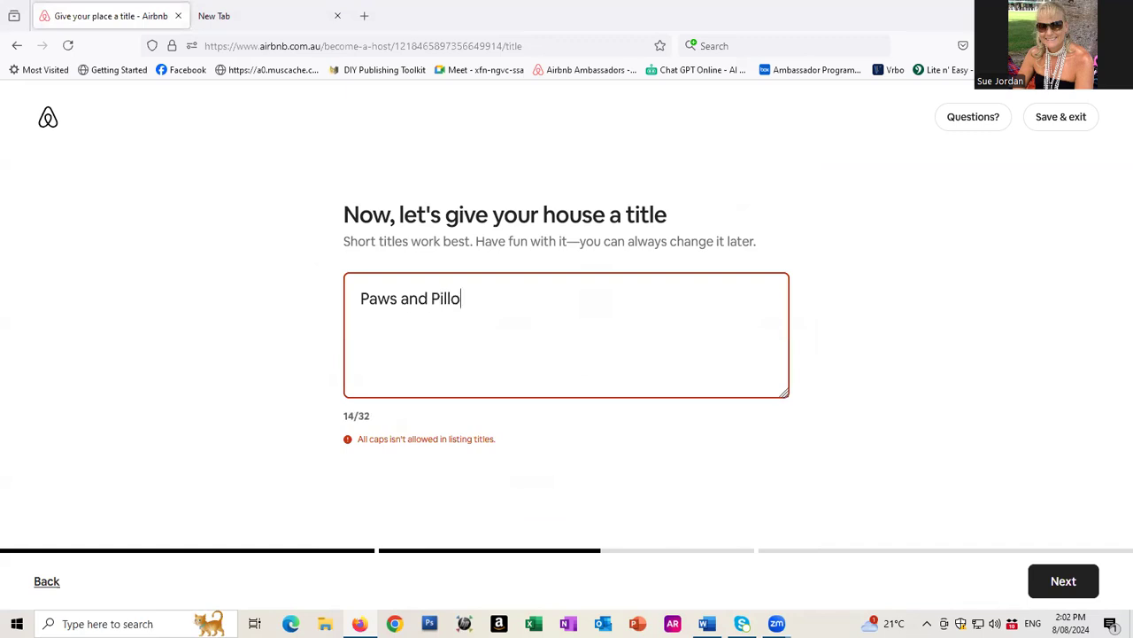
left_click(1052, 579)
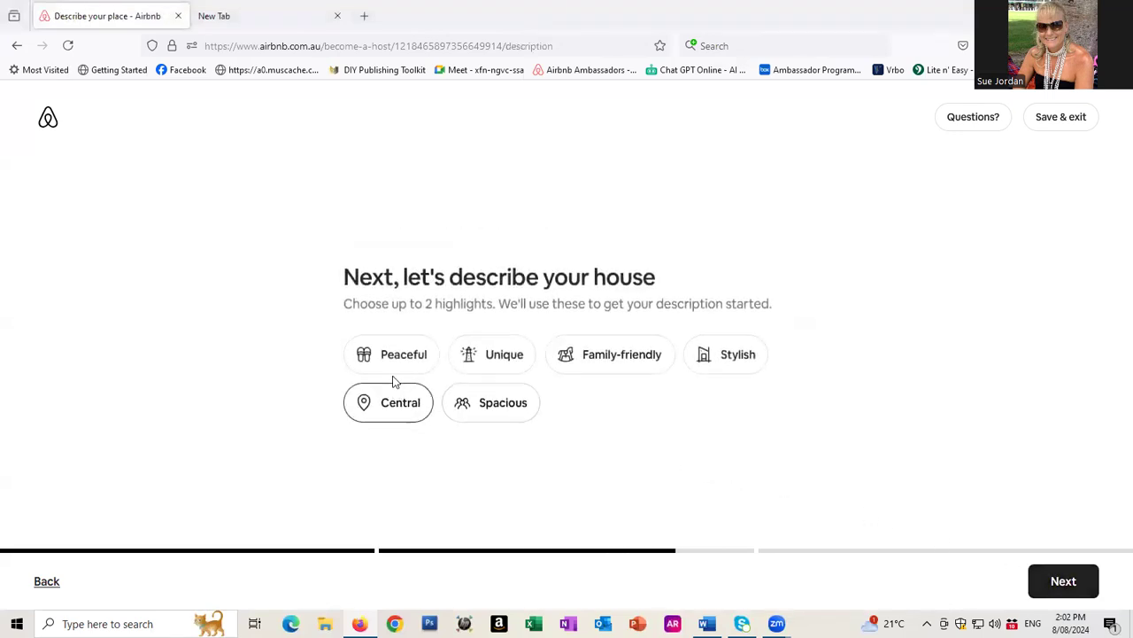
left_click(395, 359)
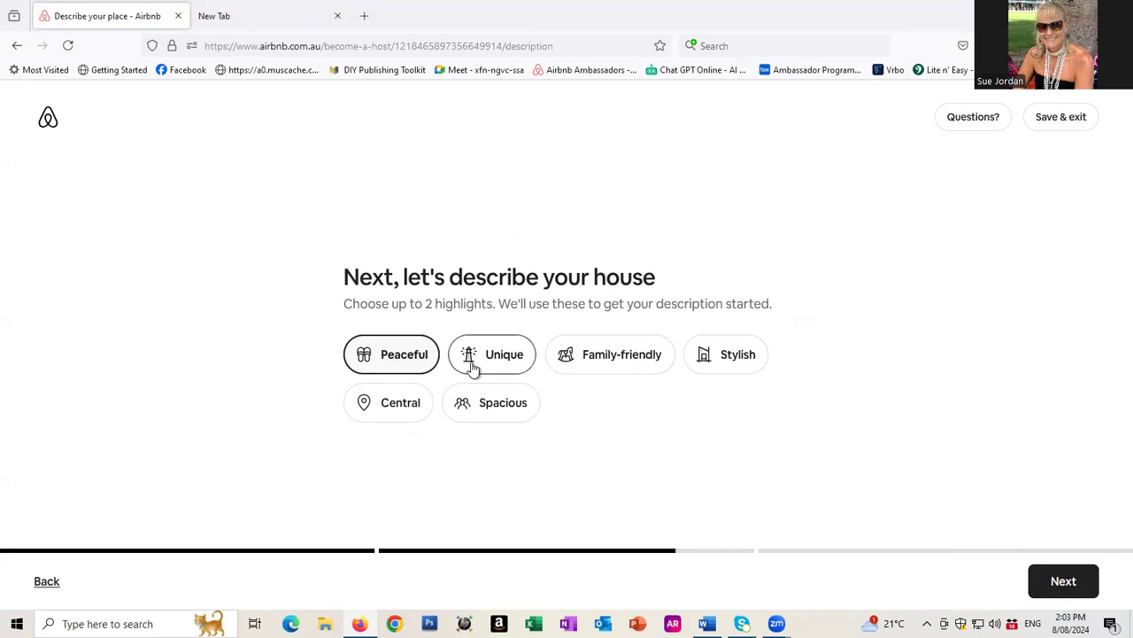
left_click(1062, 583)
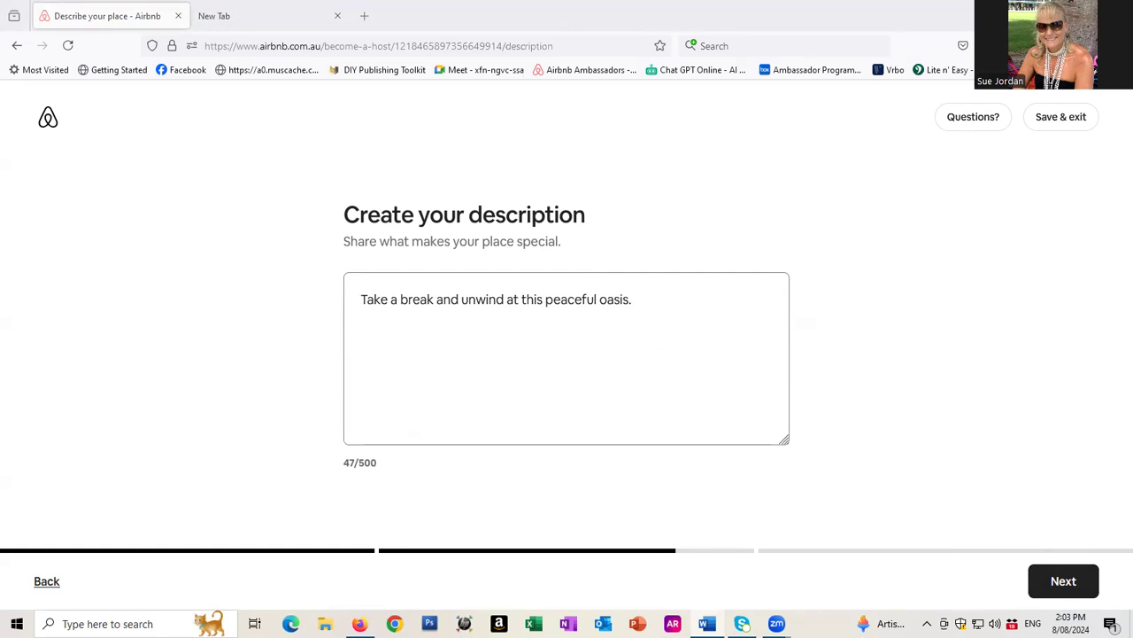
- Paste the prepared welcome text about the guest suite into the listing description and delete the stray leading "T"
left_click(368, 301)
right_click(369, 303)
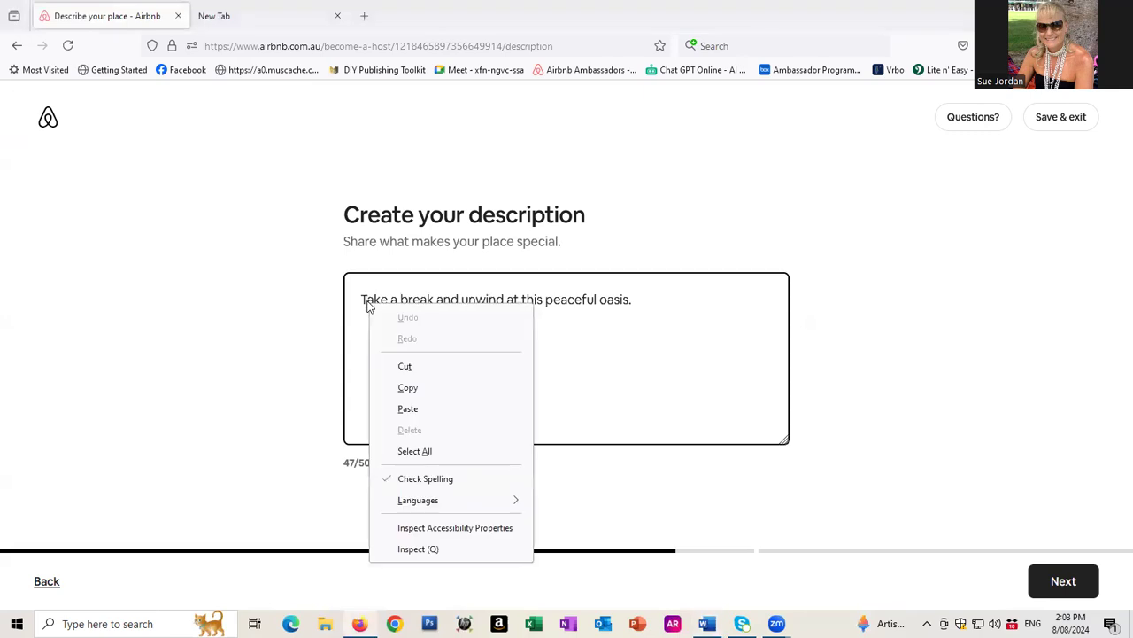
left_click(408, 389)
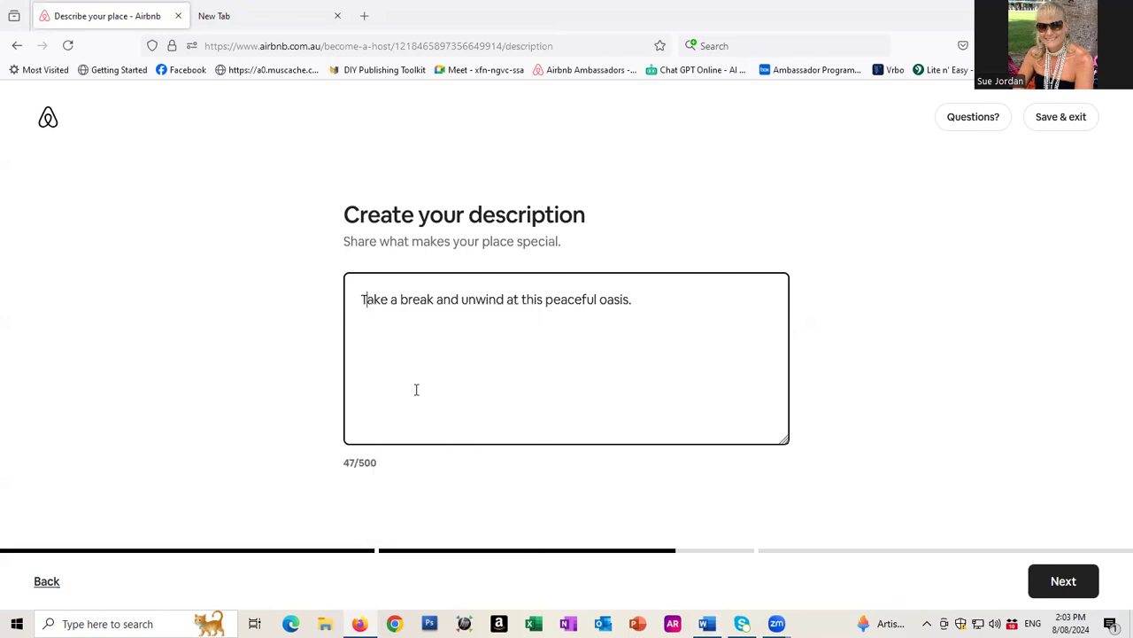
right_click(366, 301)
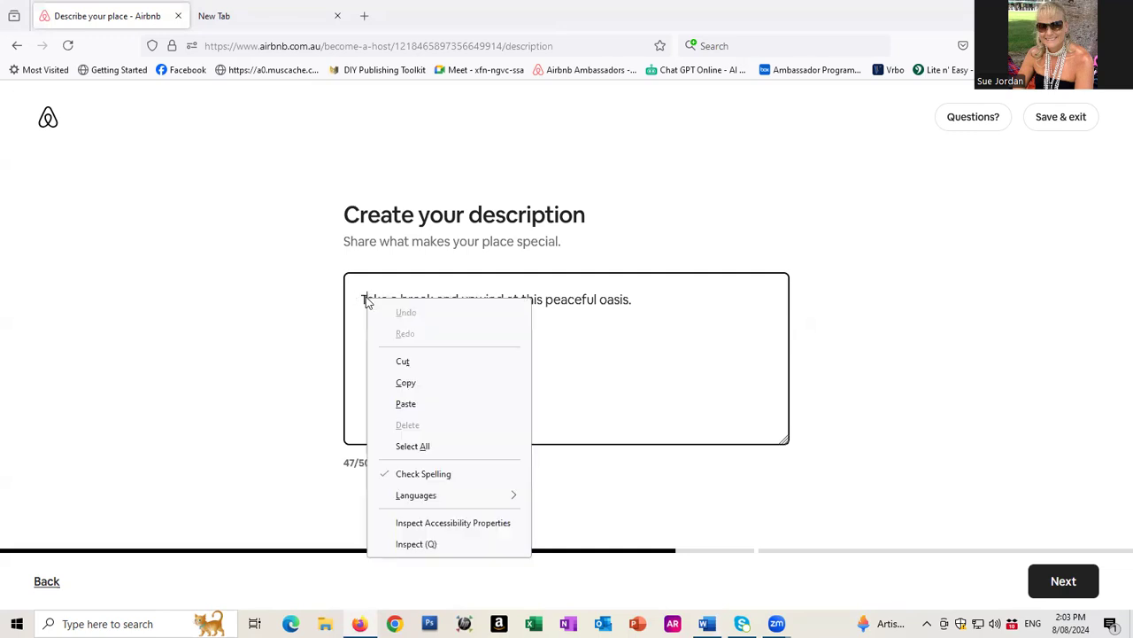
left_click(420, 407)
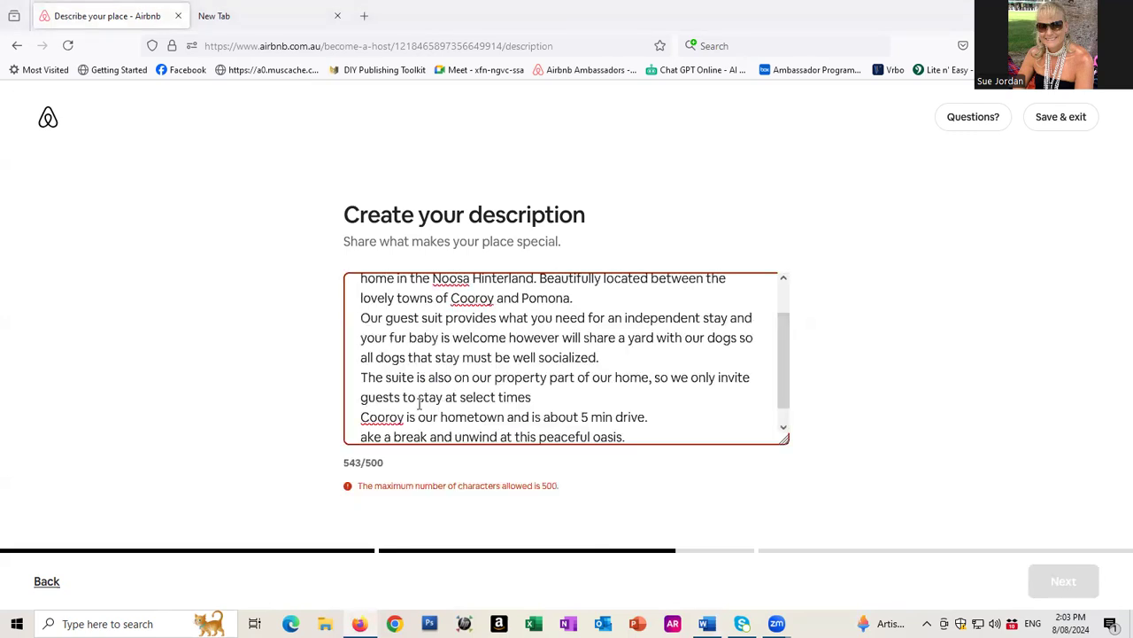
scroll(575, 374, "up", 1)
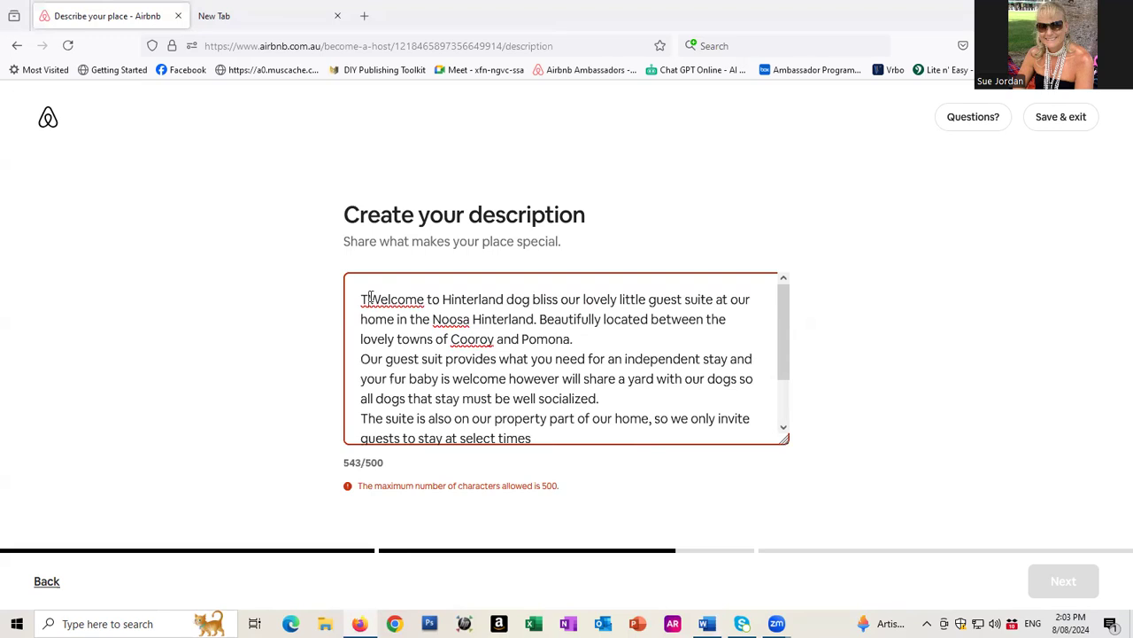
key("BackSpace")
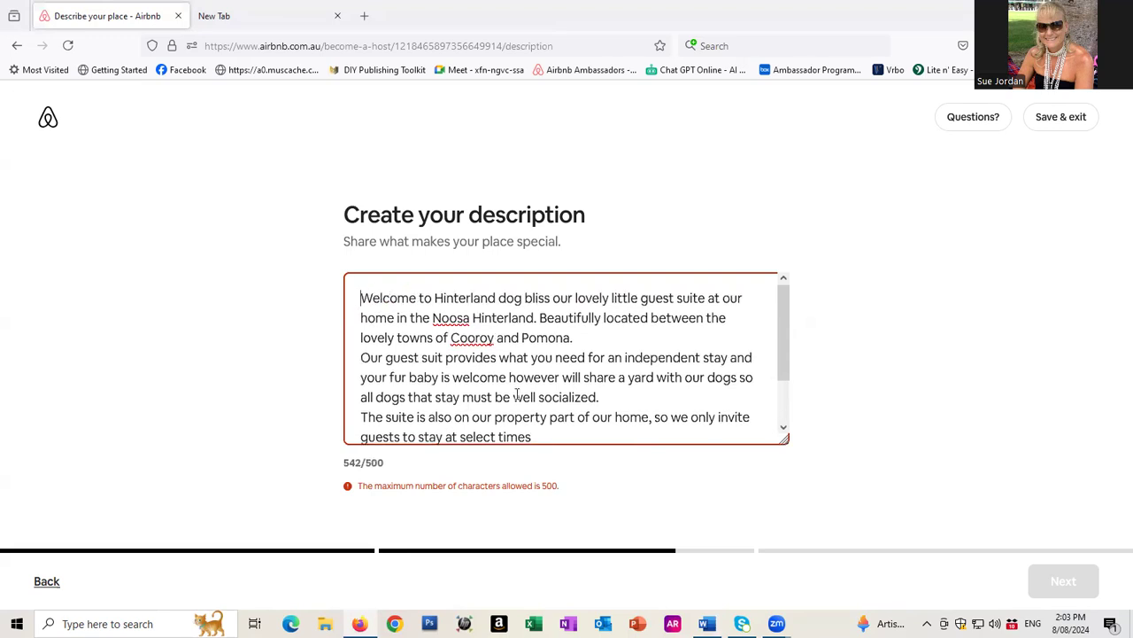
- Review the listing description from beginning to end and accept it, continuing to Step 3
scroll(518, 393, "down", 1)
scroll(518, 393, "up", 1)
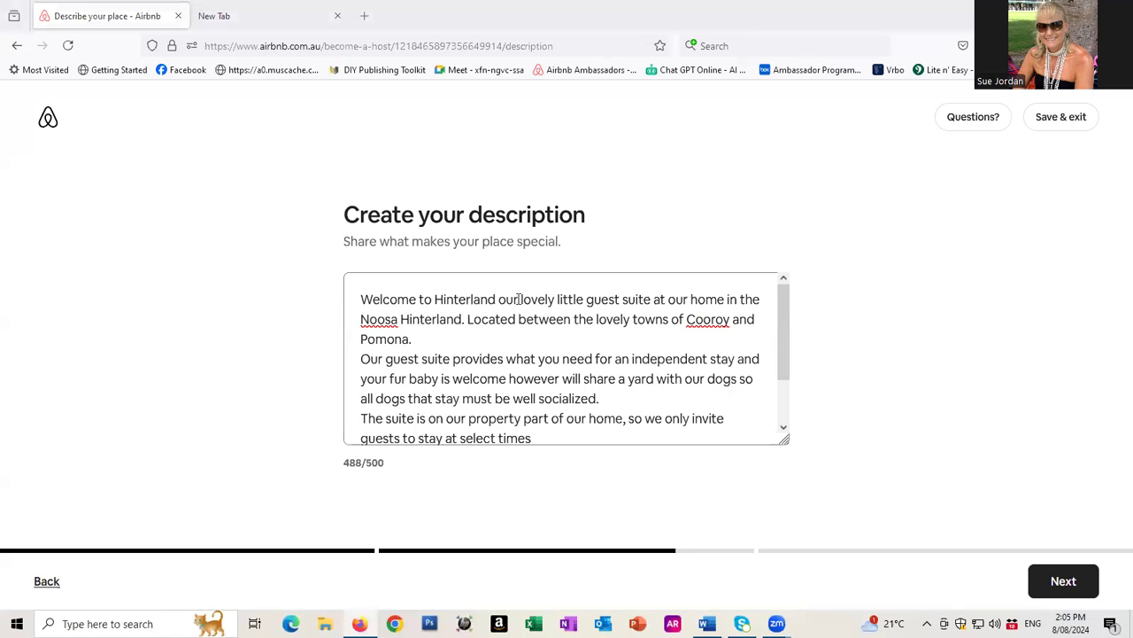
scroll(574, 353, "down", 2)
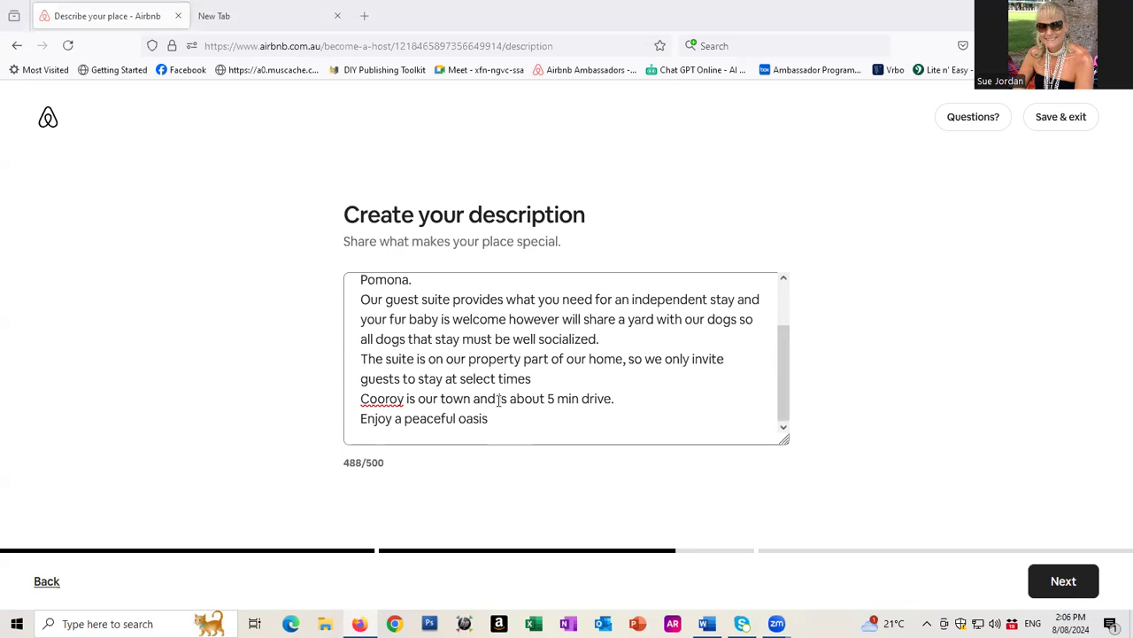
scroll(571, 370, "up", 2)
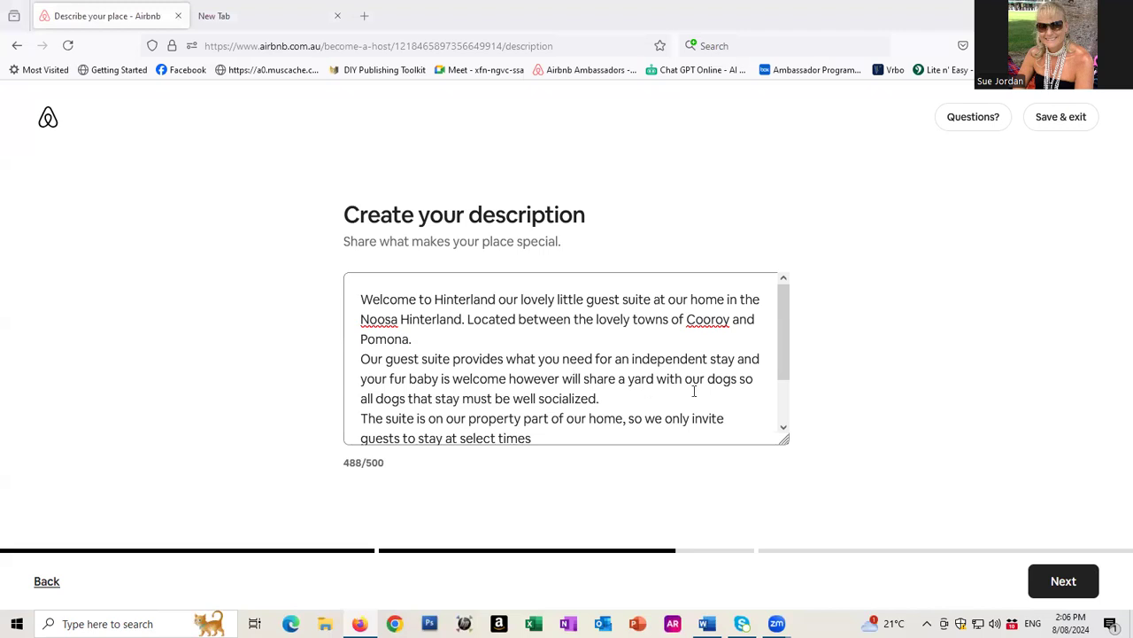
left_click(1071, 585)
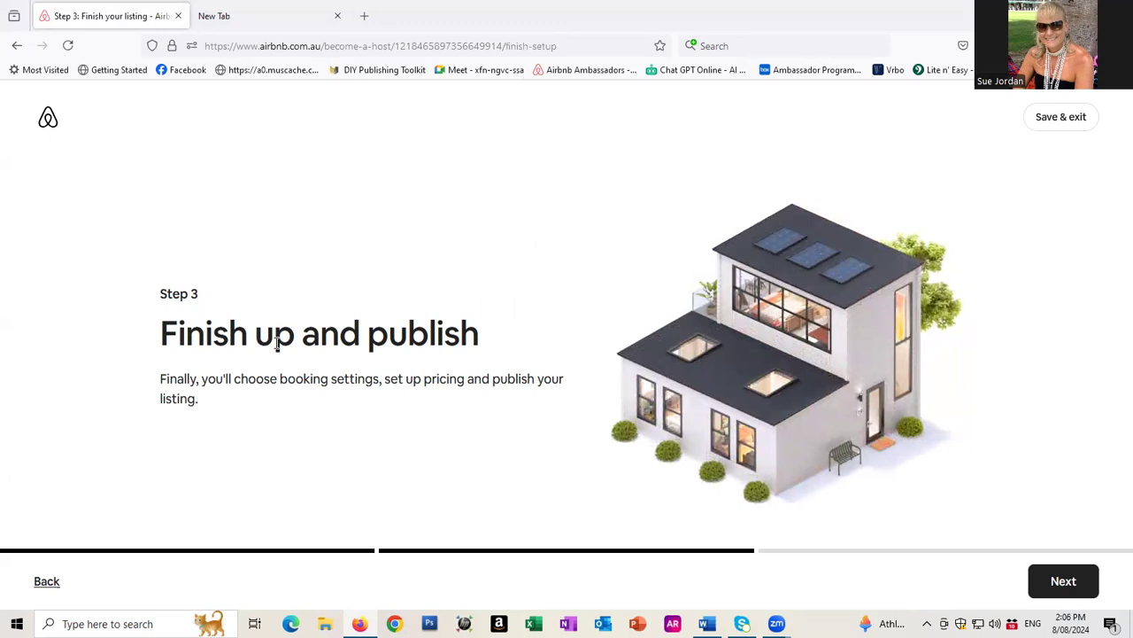
- Set reservations to be confirmed through Approve or decline requests and continue to the pricing page
left_click(1060, 581)
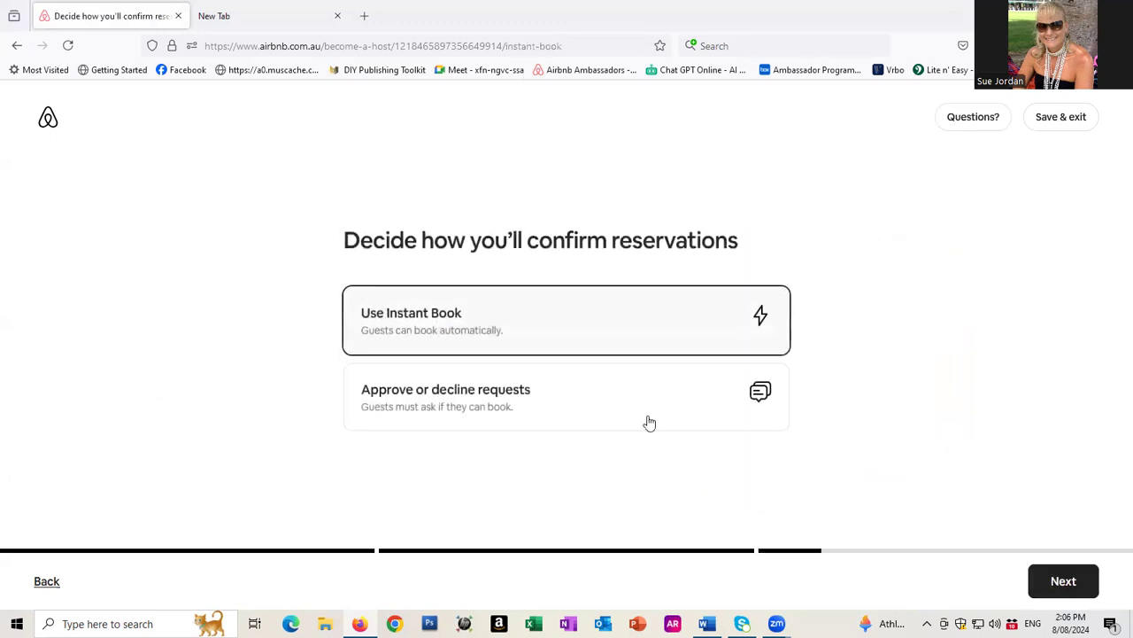
left_click(481, 404)
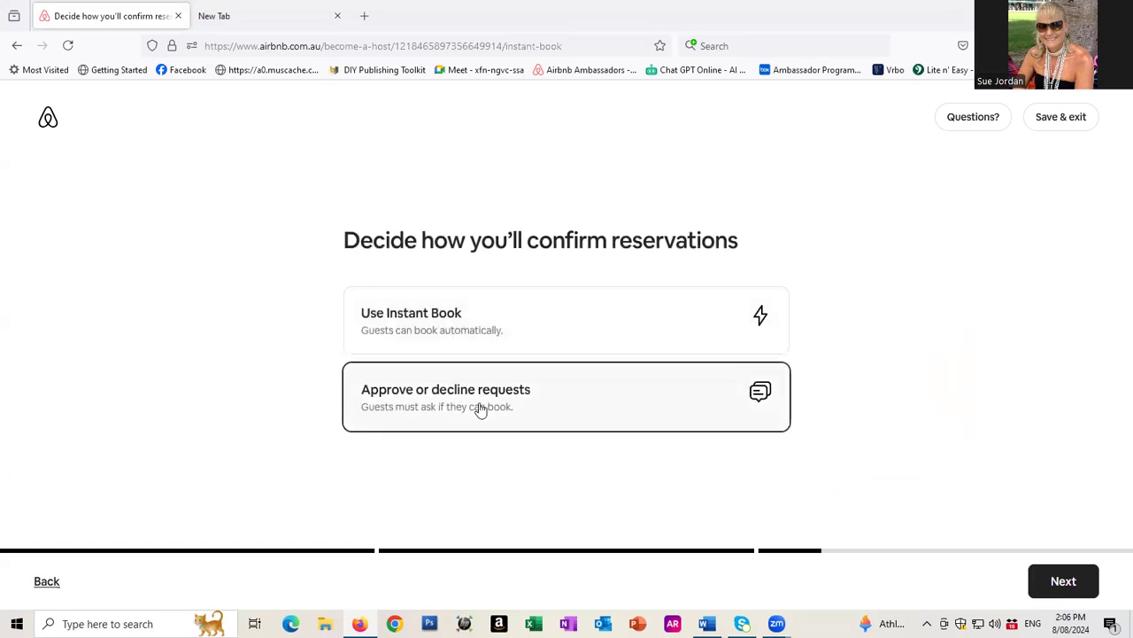
left_click(1056, 584)
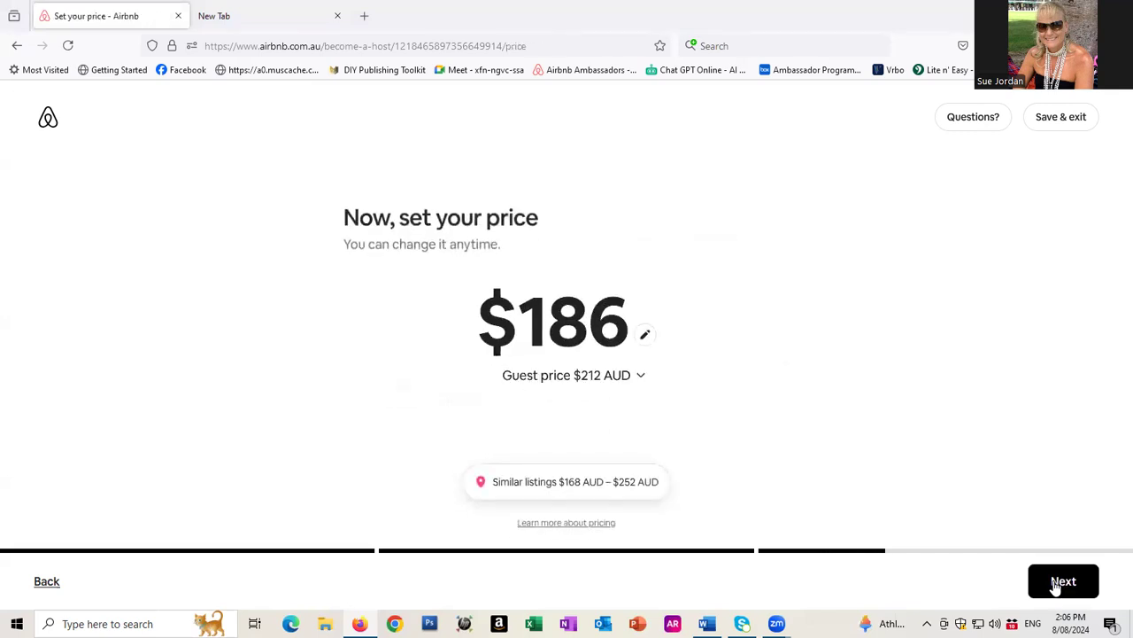
- Set the listing's base price to $121 and continue to the discounts page
left_click(644, 337)
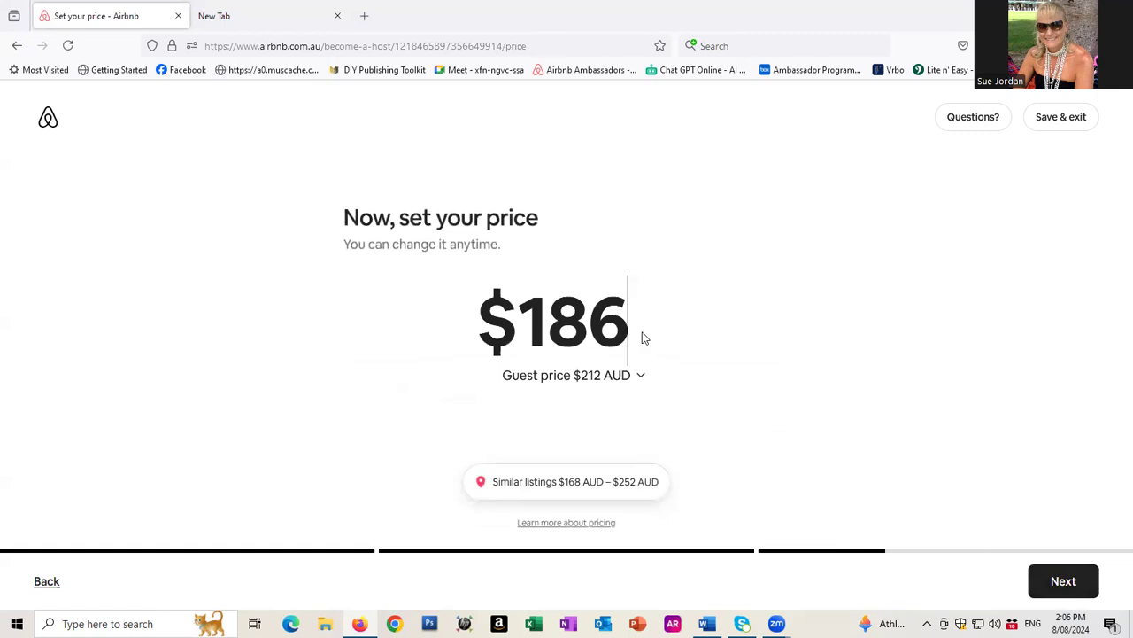
key("BackSpace")
key("BackSpace")
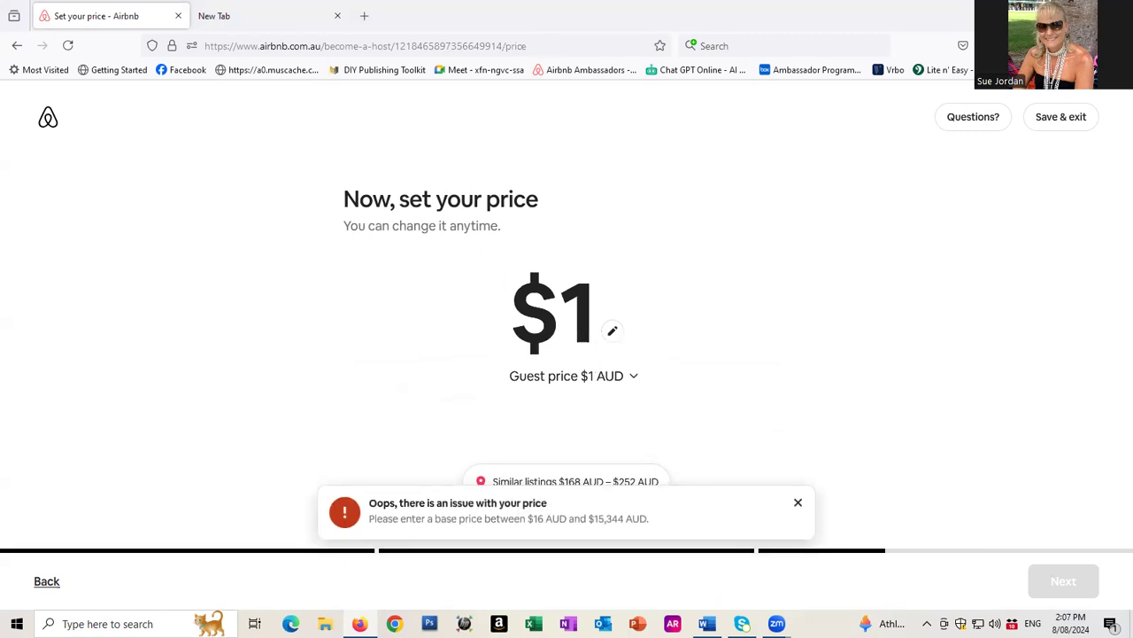
left_click(597, 321)
type("21")
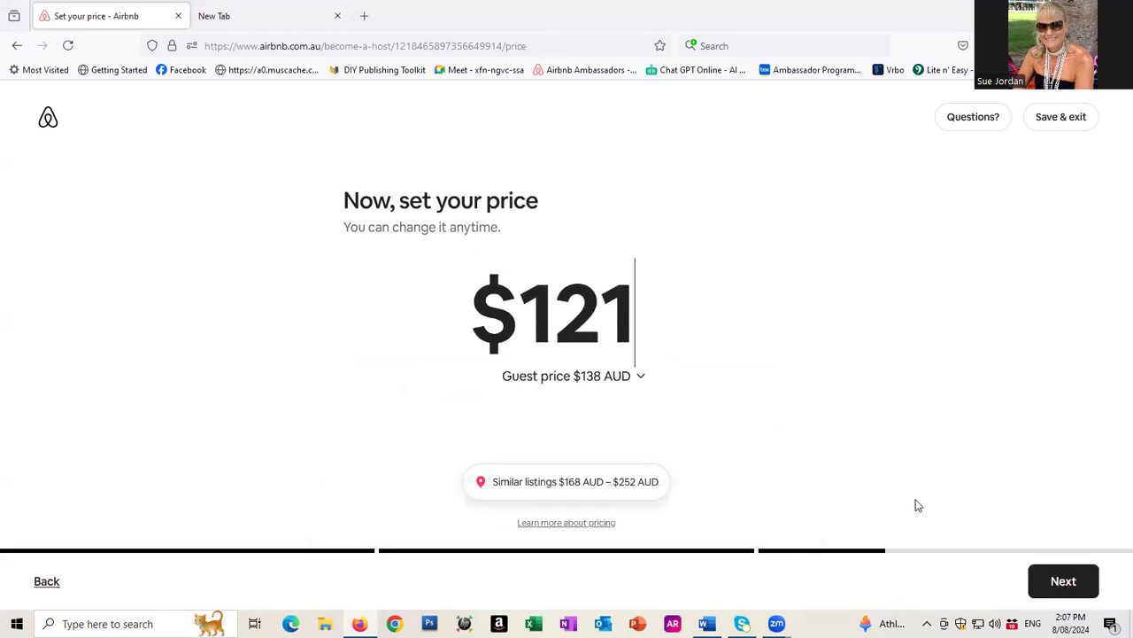
left_click(1058, 575)
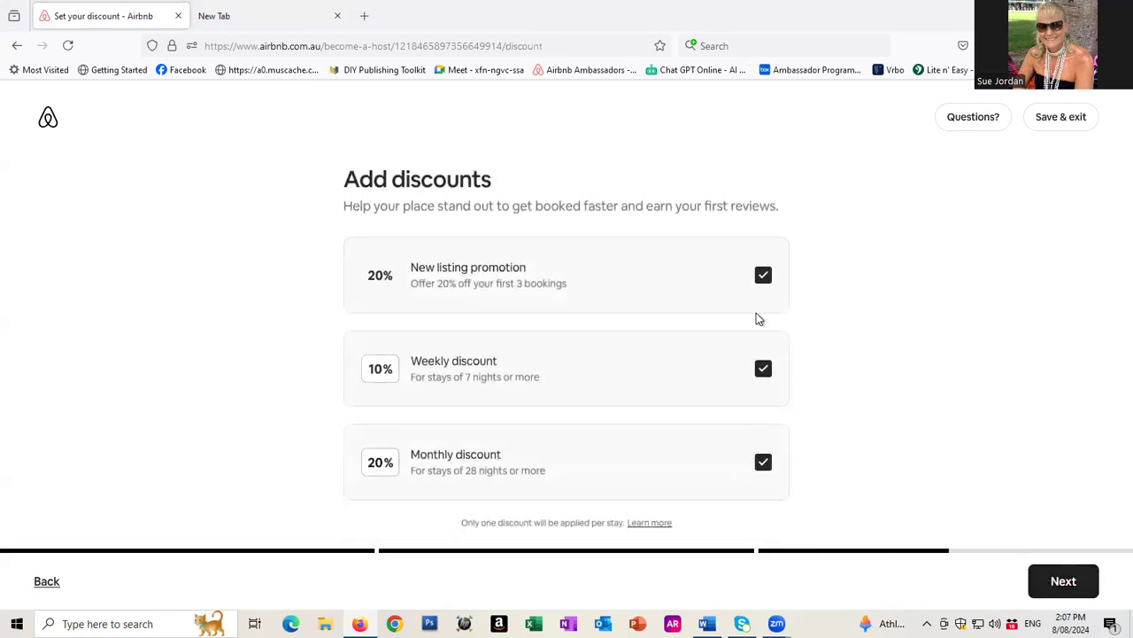
- Turn off the weekly and monthly discounts and continue to the final questions
left_click(764, 369)
left_click(763, 466)
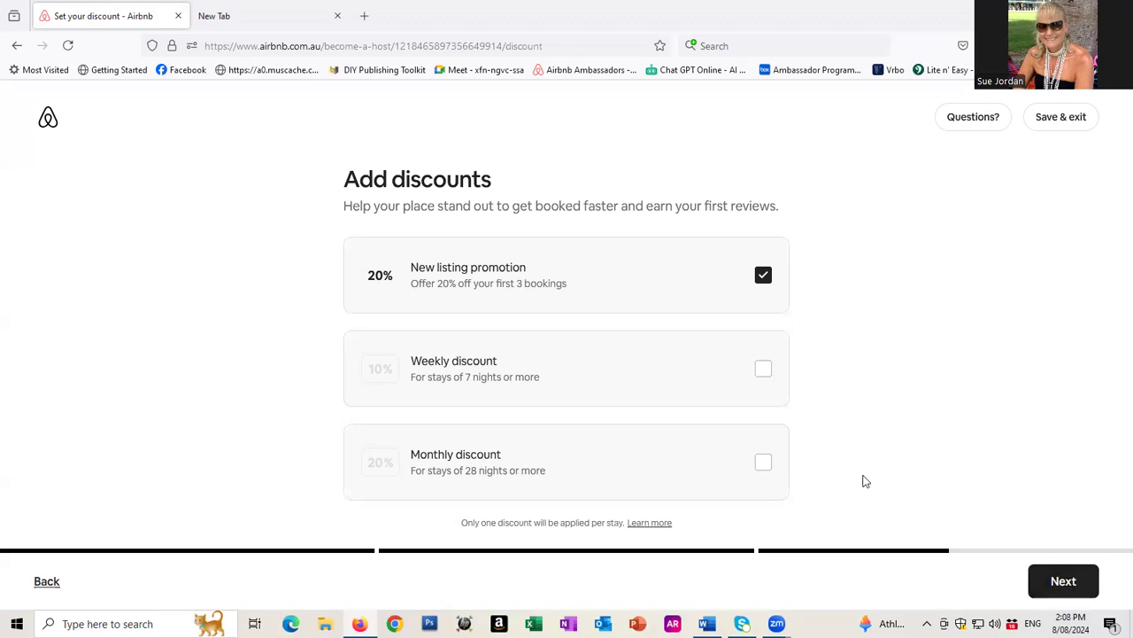
left_click(1058, 581)
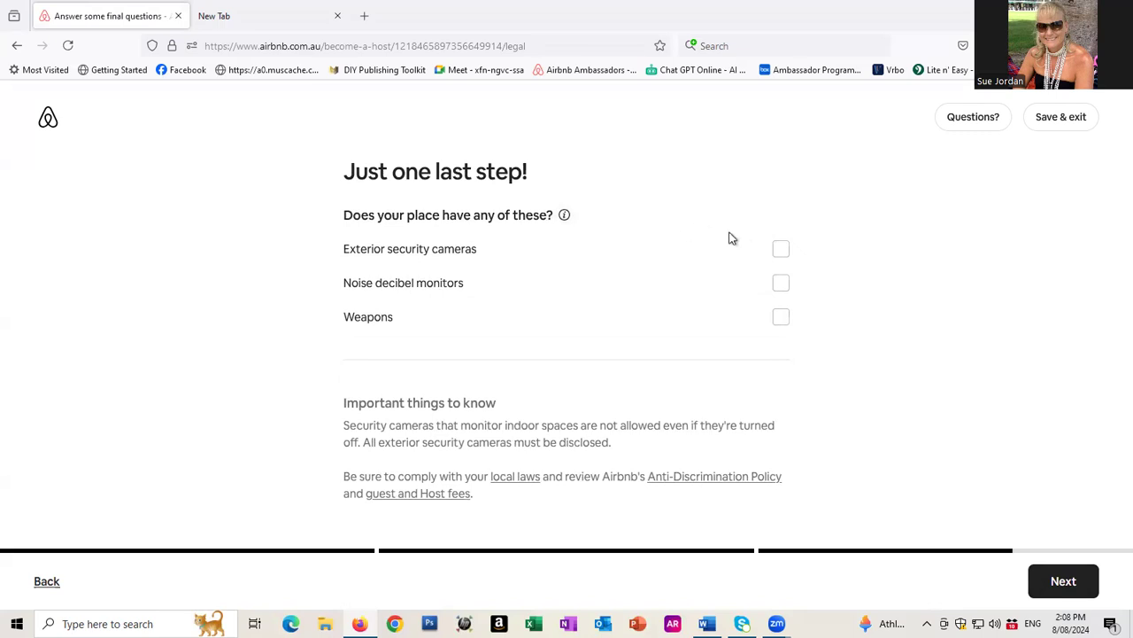
- Declare exterior security cameras at the place, describing the monitored area as "Front entry to property external only"
left_click(778, 251)
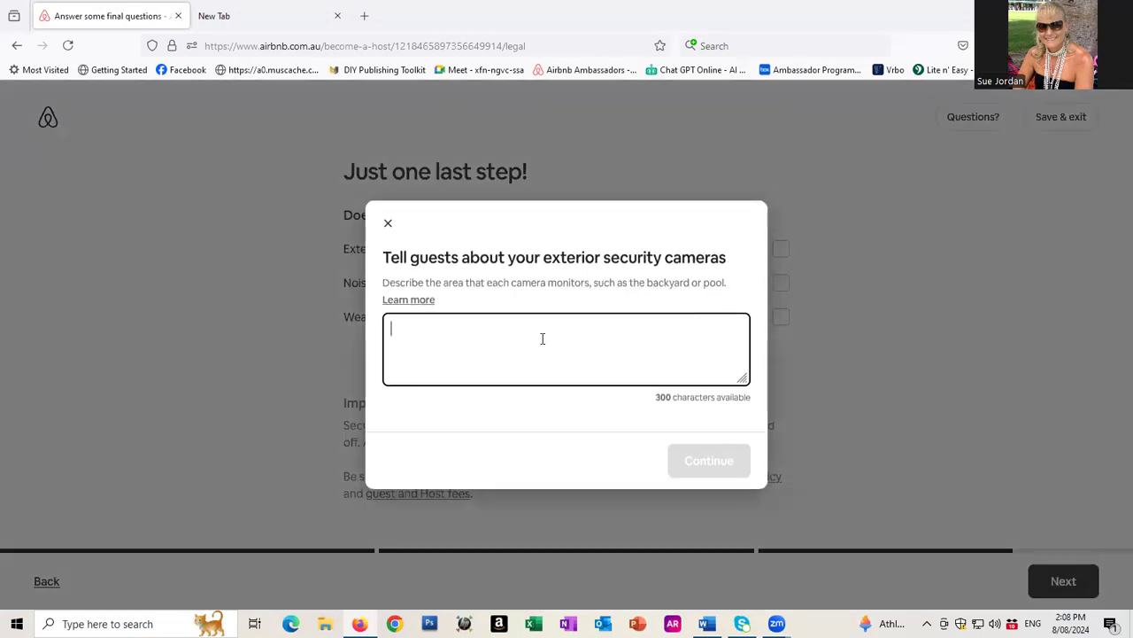
type("Front dtr")
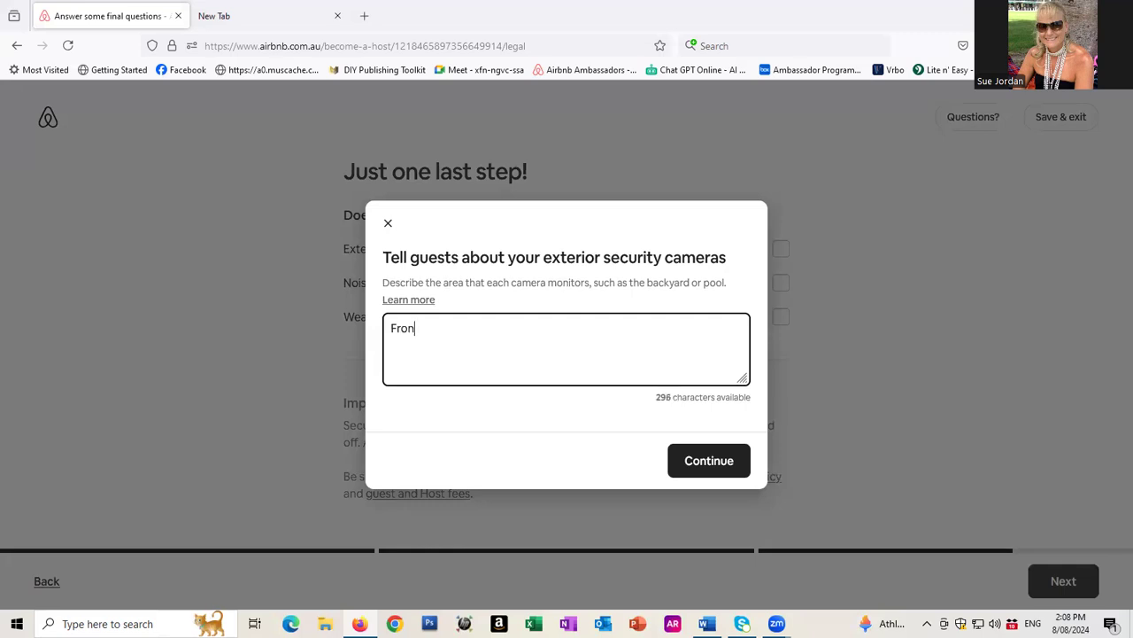
key("BackSpace")
key("BackSpace")
key("BackSpace")
type("entry to property ext")
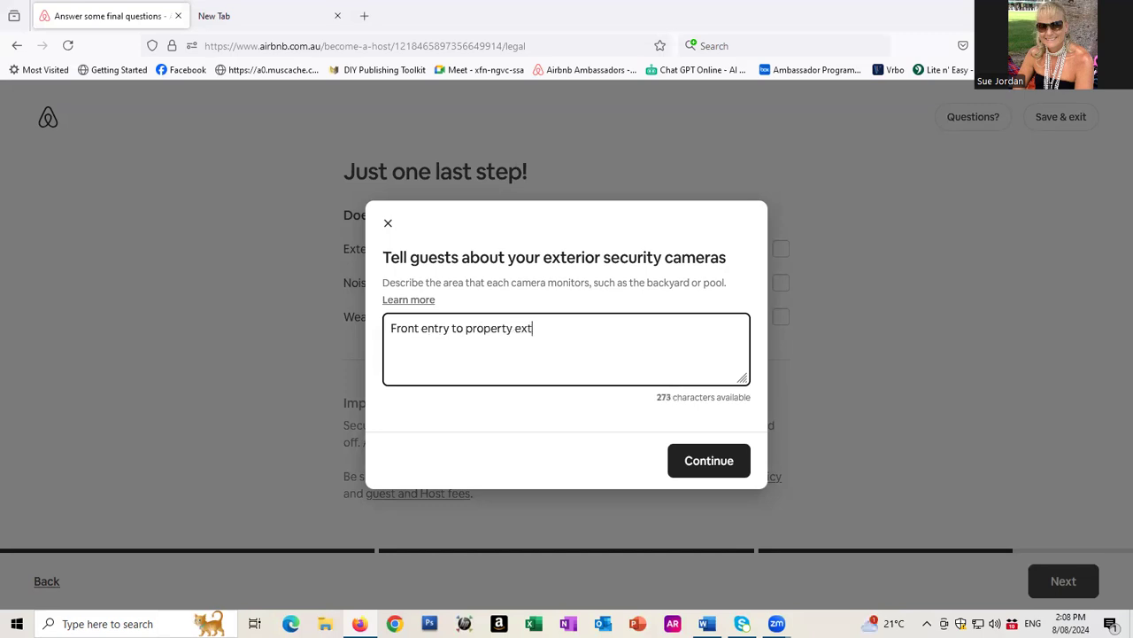
type("ernal only")
left_click(713, 464)
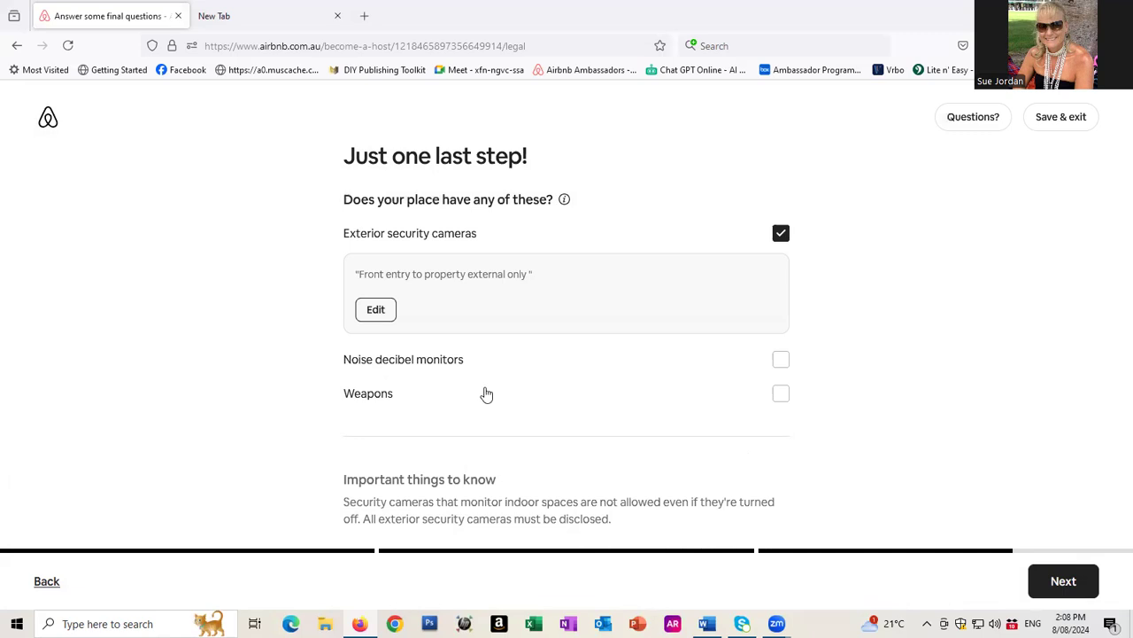
scroll(801, 376, "down", 1)
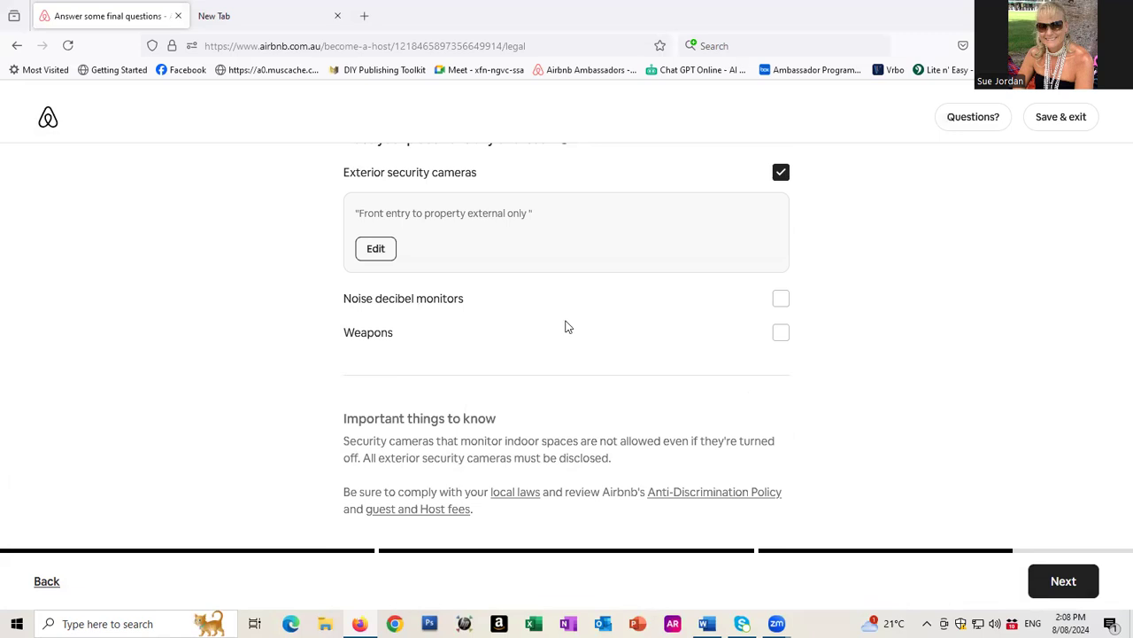
- Submit the final safety questions, publish the listing and continue from the welcome page to hosting
scroll(1026, 524, "up", 1)
left_click(1059, 578)
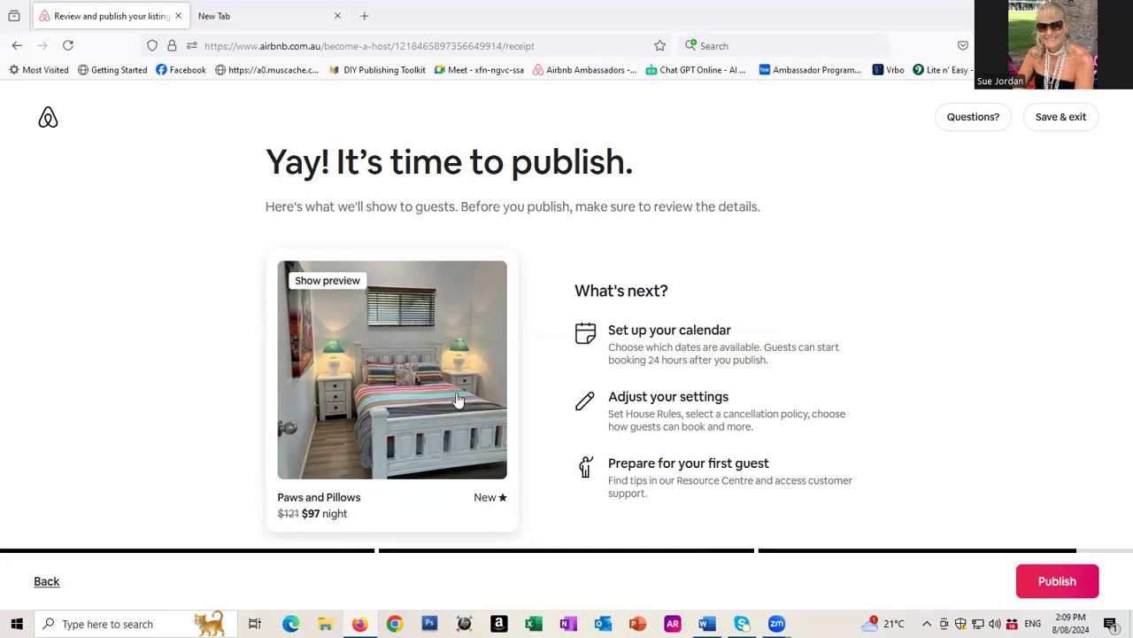
left_click(1059, 581)
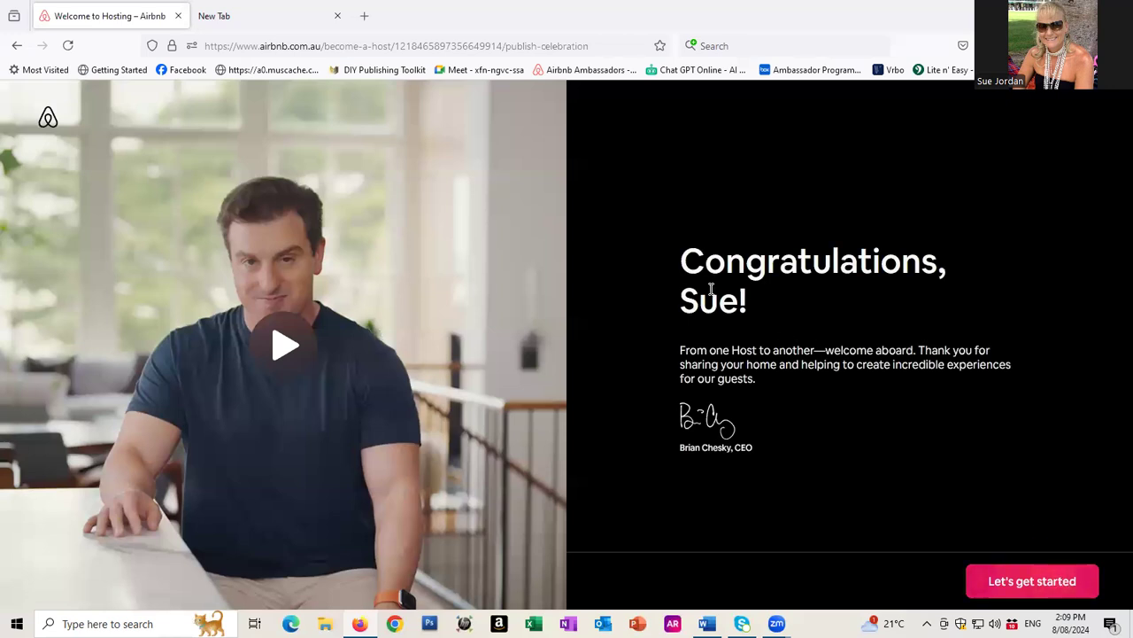
left_click(1030, 582)
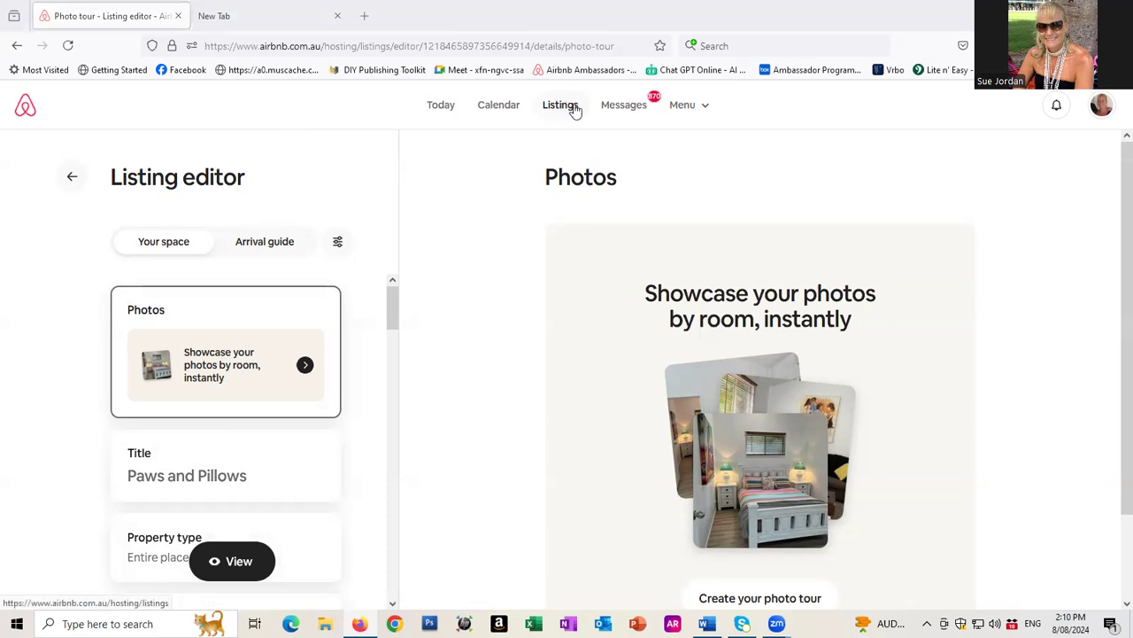
- Open the listing status in the listing's preferences and choose to unlist it for specific dates
scroll(444, 341, "down", 2)
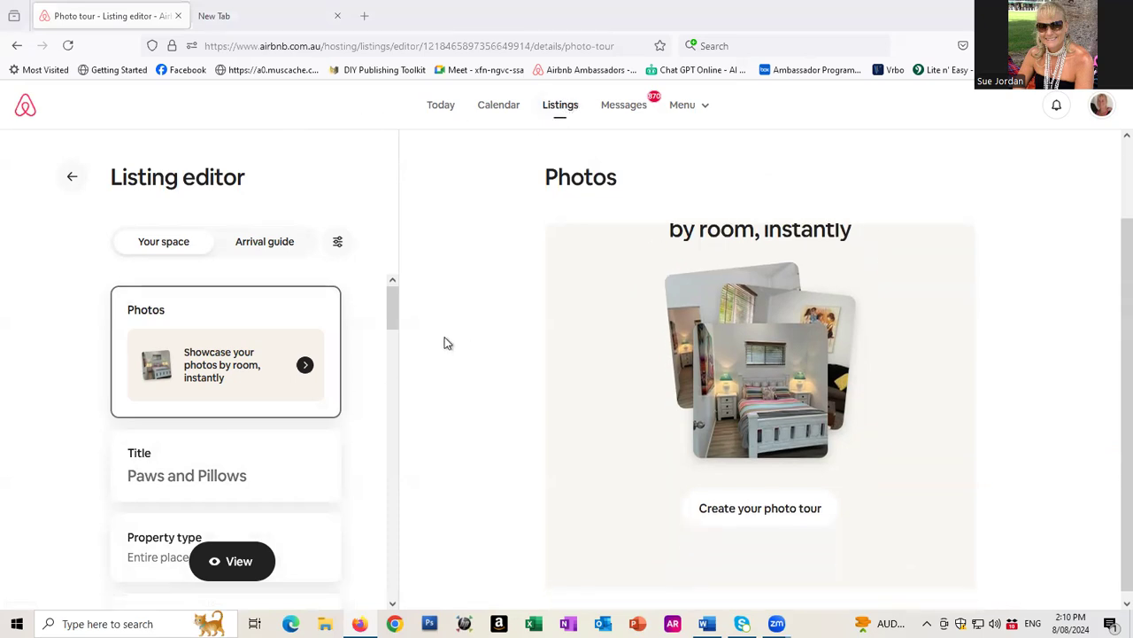
scroll(286, 306, "down", 2)
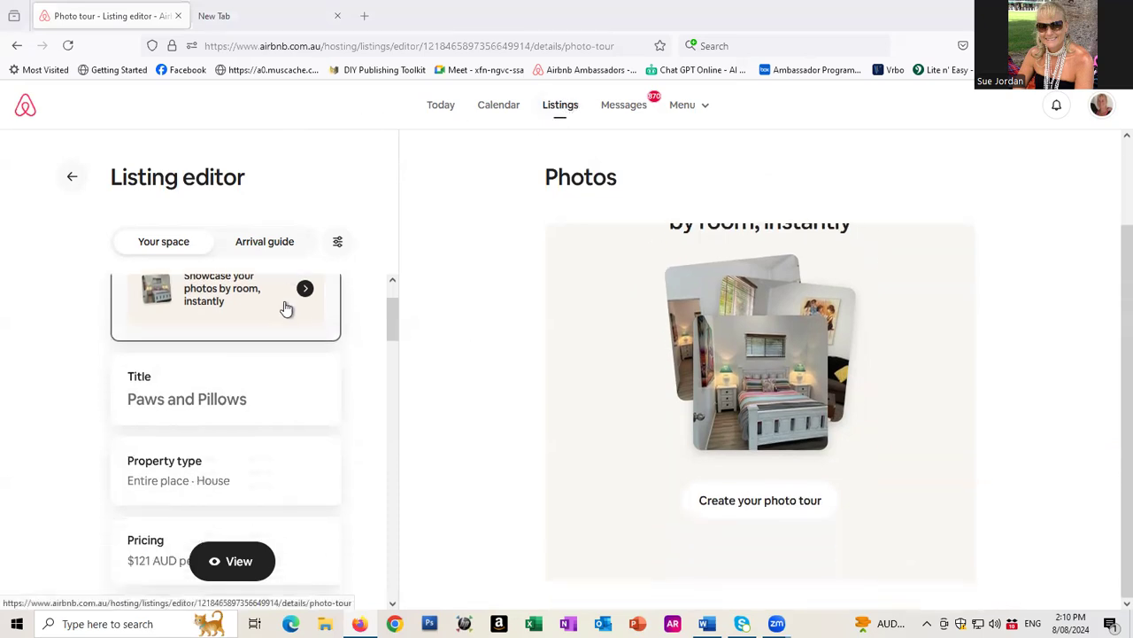
left_click(334, 245)
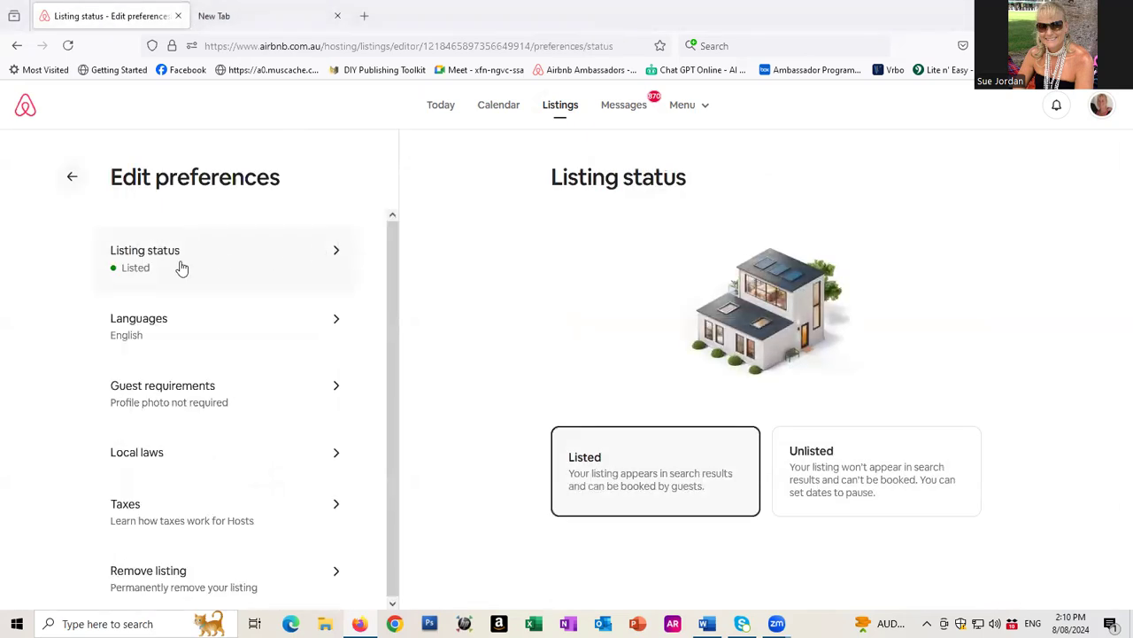
left_click(874, 485)
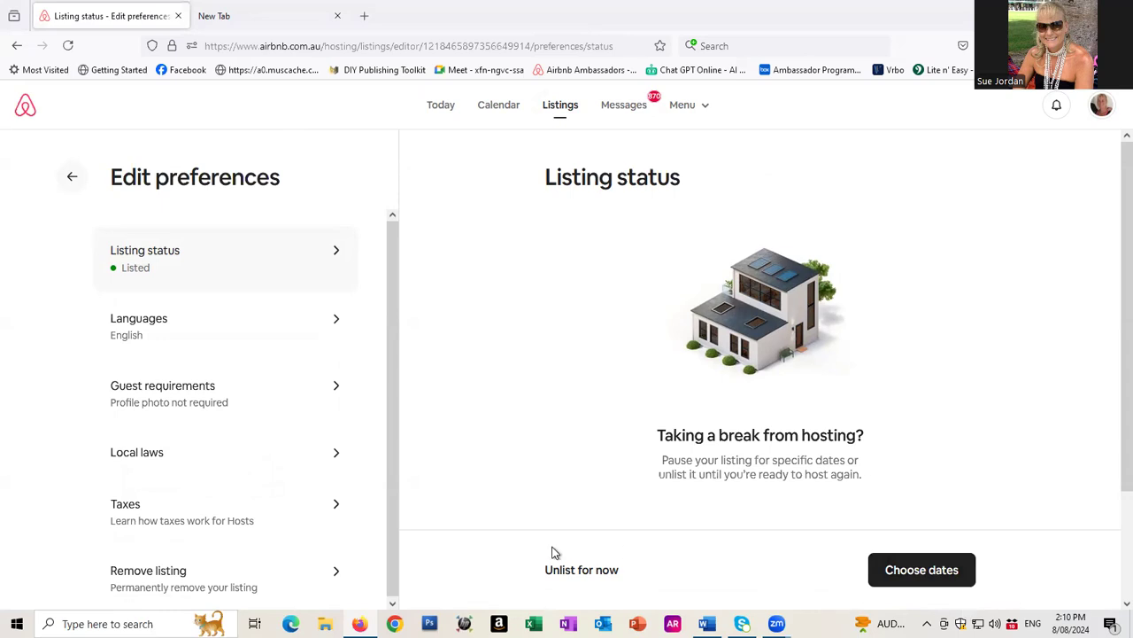
left_click(911, 573)
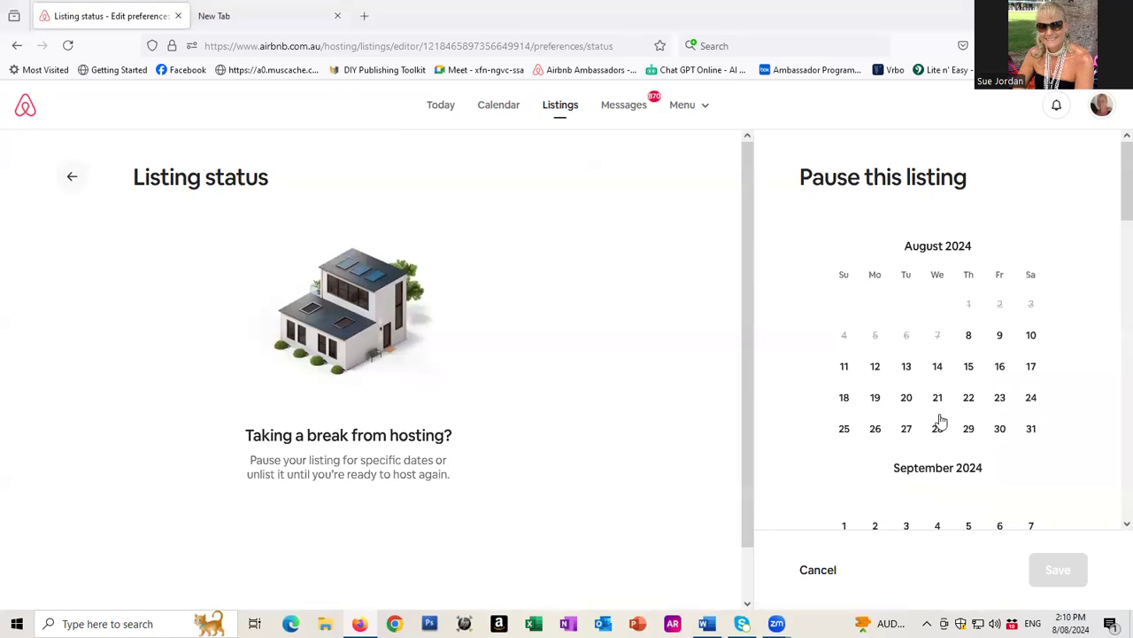
- Pause the listing from 8 to 17 August 2024, save the dates and return to the listing editor
left_click(1032, 369)
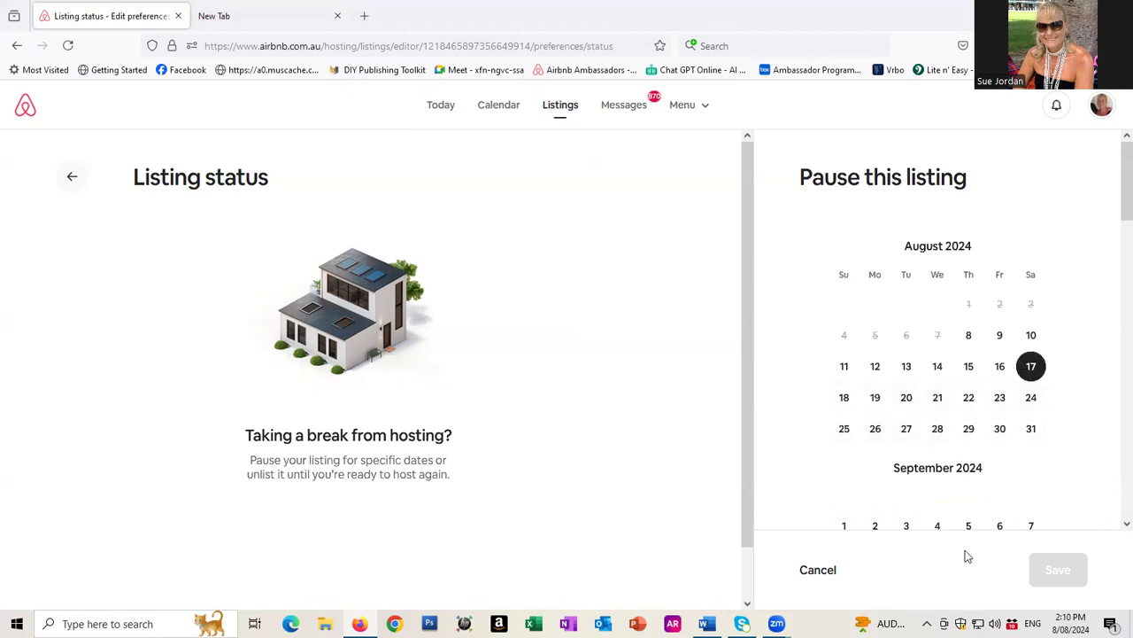
scroll(823, 509, "down", 2)
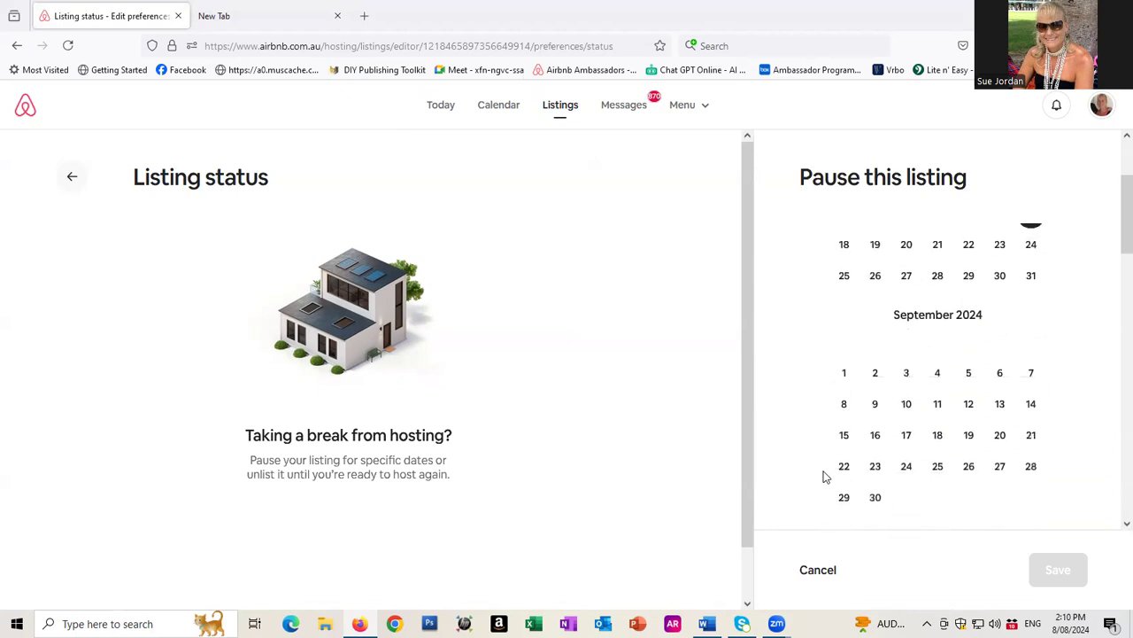
scroll(828, 479, "up", 2)
scroll(885, 407, "down", 2)
scroll(962, 346, "up", 2)
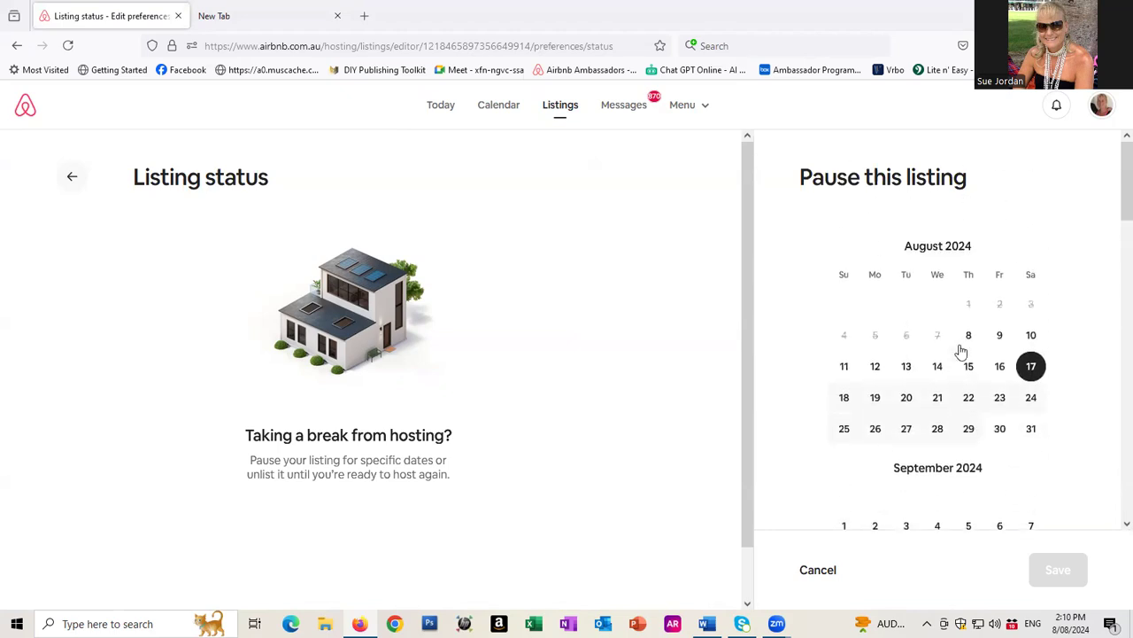
left_click(971, 341)
left_click(1032, 366)
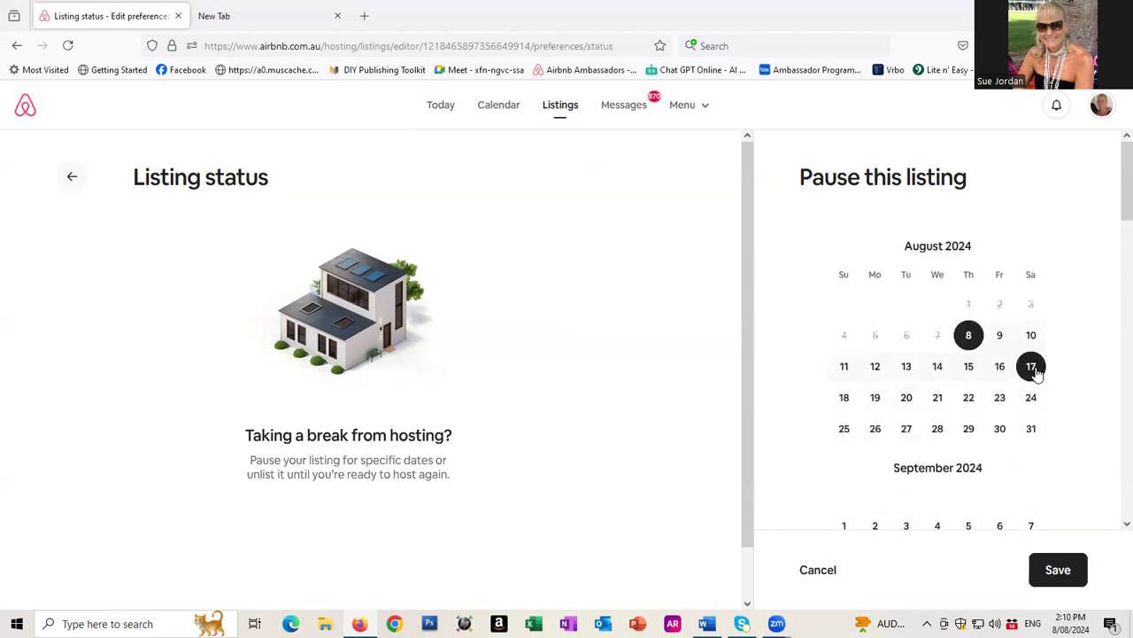
left_click(1055, 568)
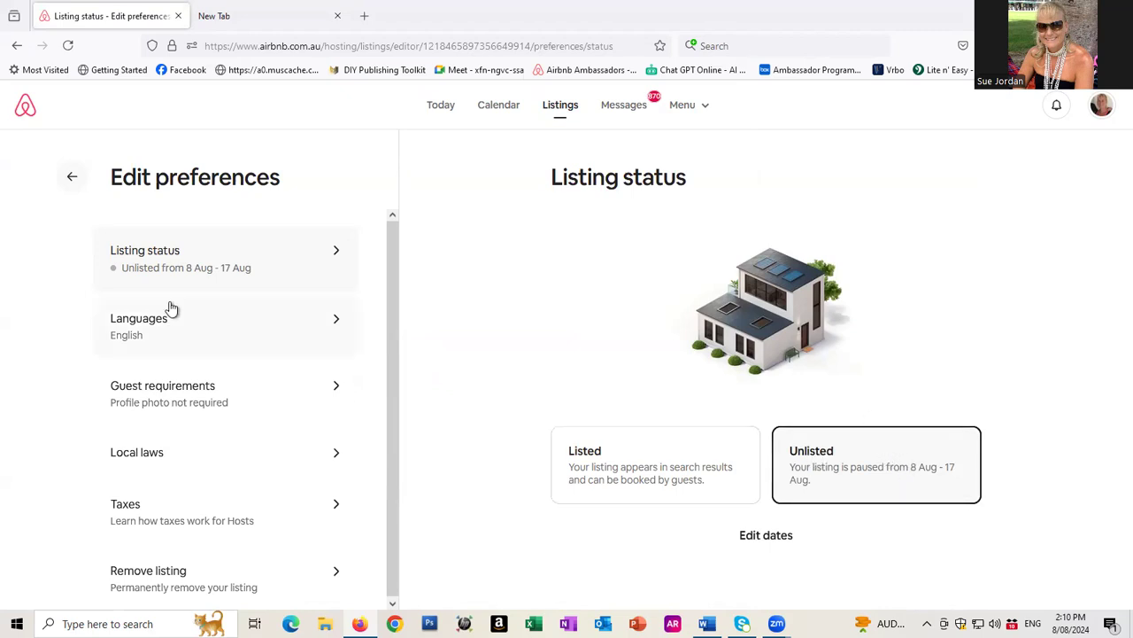
left_click(70, 177)
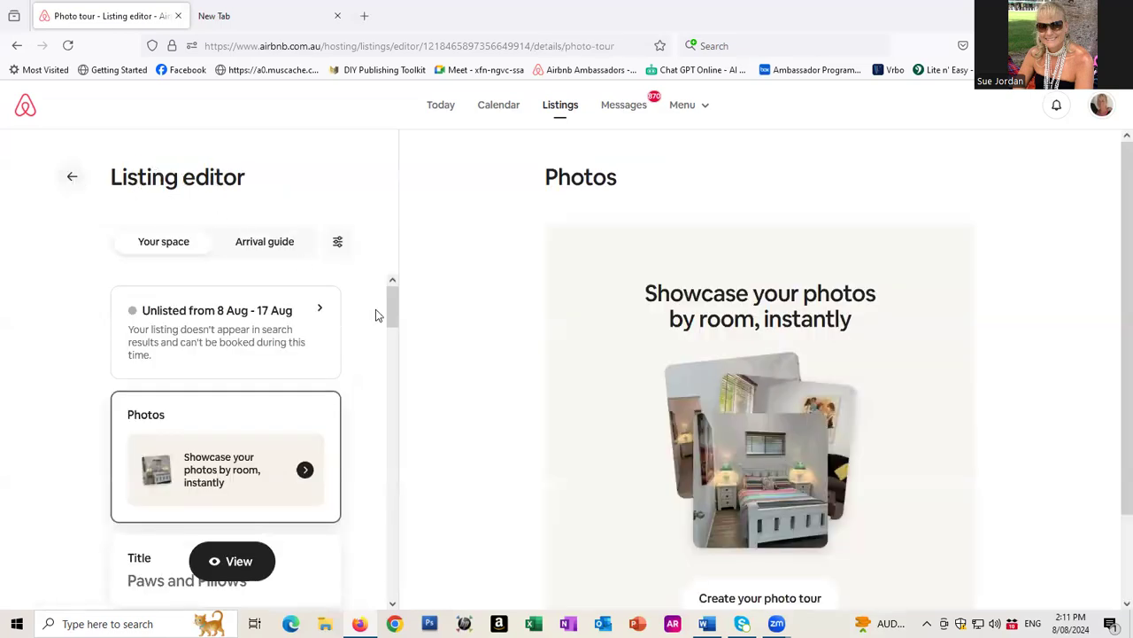
- Change the listing's property details to Self-contained unit, with Guest suite as property type and Entire place as listing type
scroll(375, 315, "down", 2)
scroll(343, 337, "up", 2)
scroll(336, 346, "down", 3)
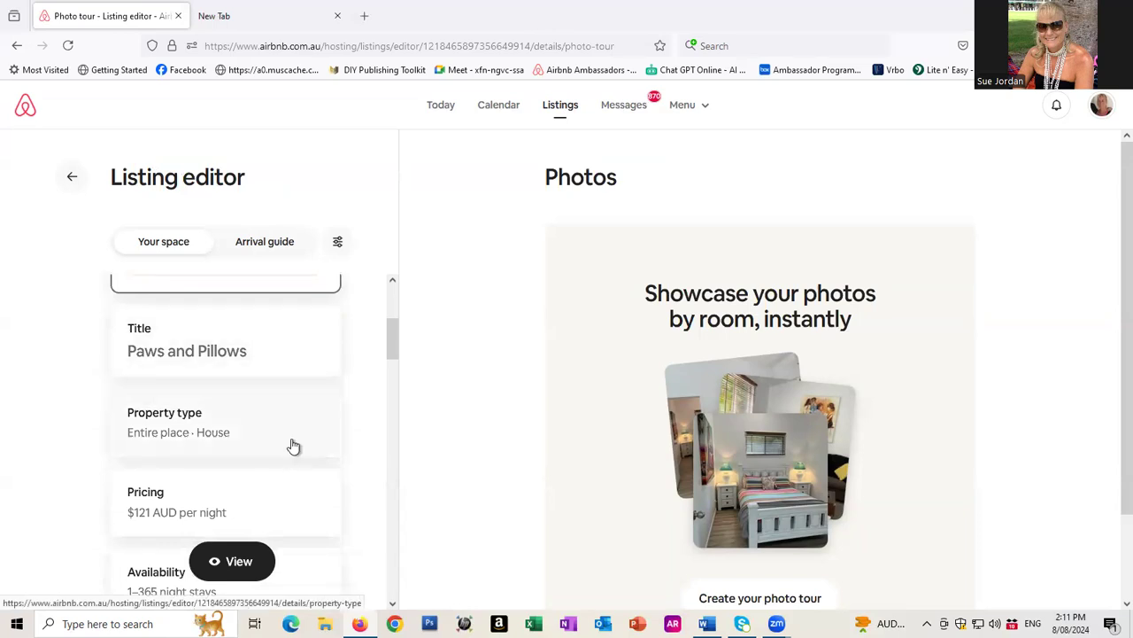
left_click(223, 440)
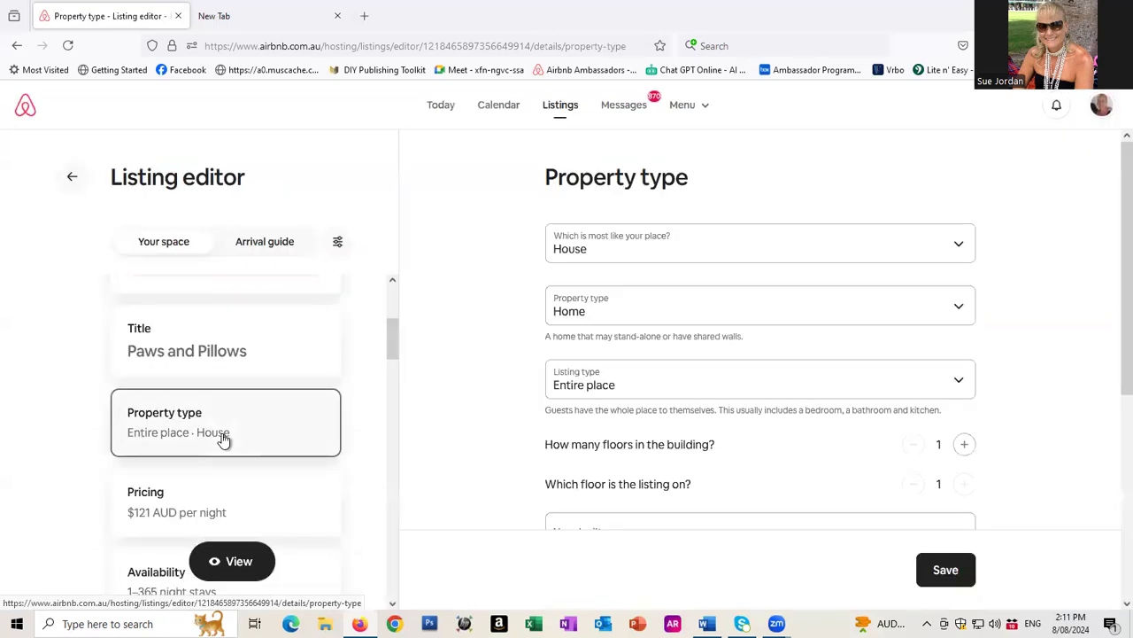
left_click(963, 248)
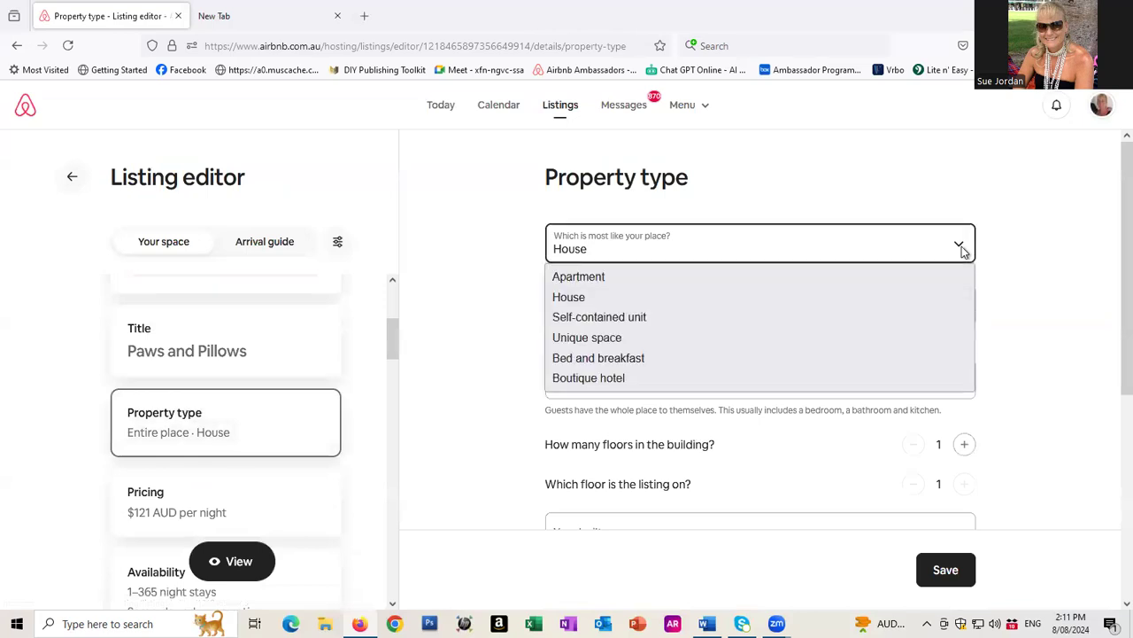
left_click(662, 318)
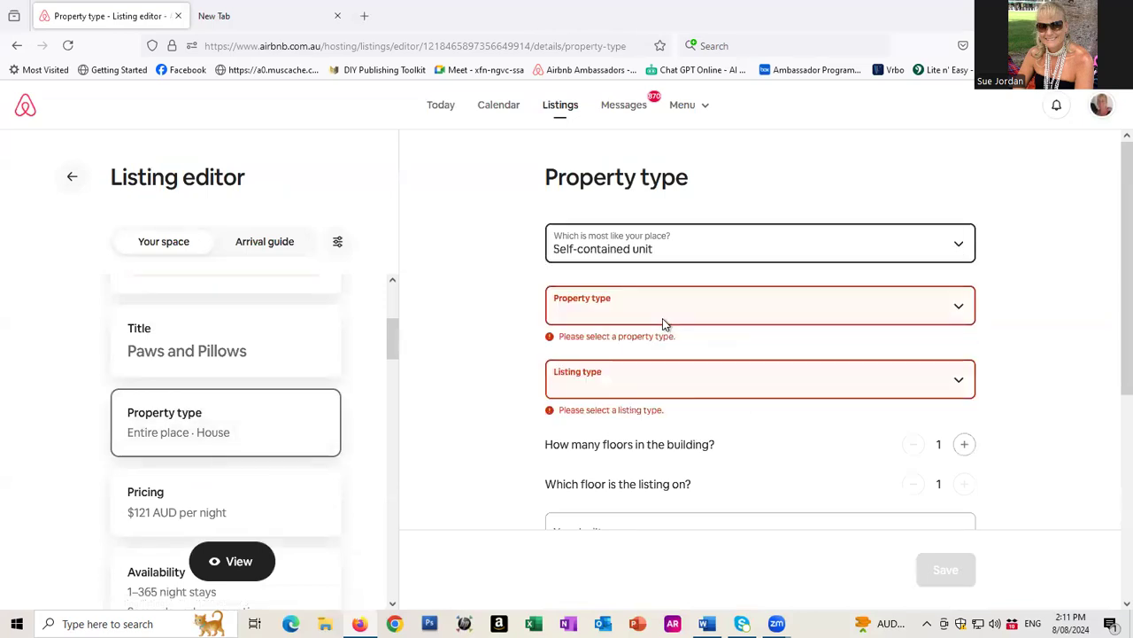
left_click(773, 297)
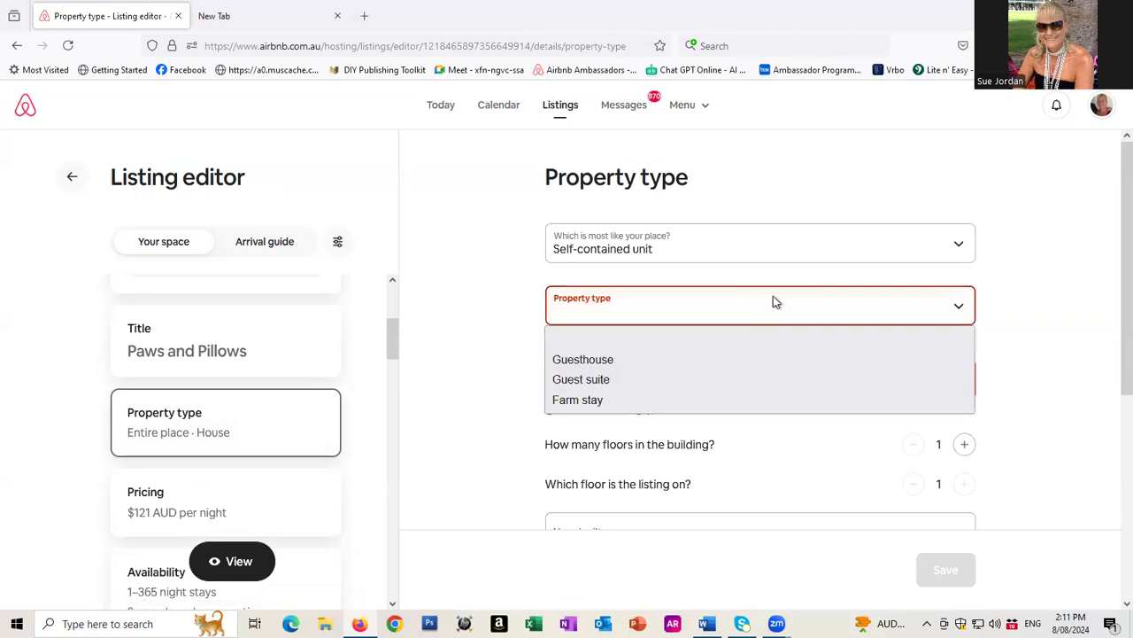
left_click(626, 380)
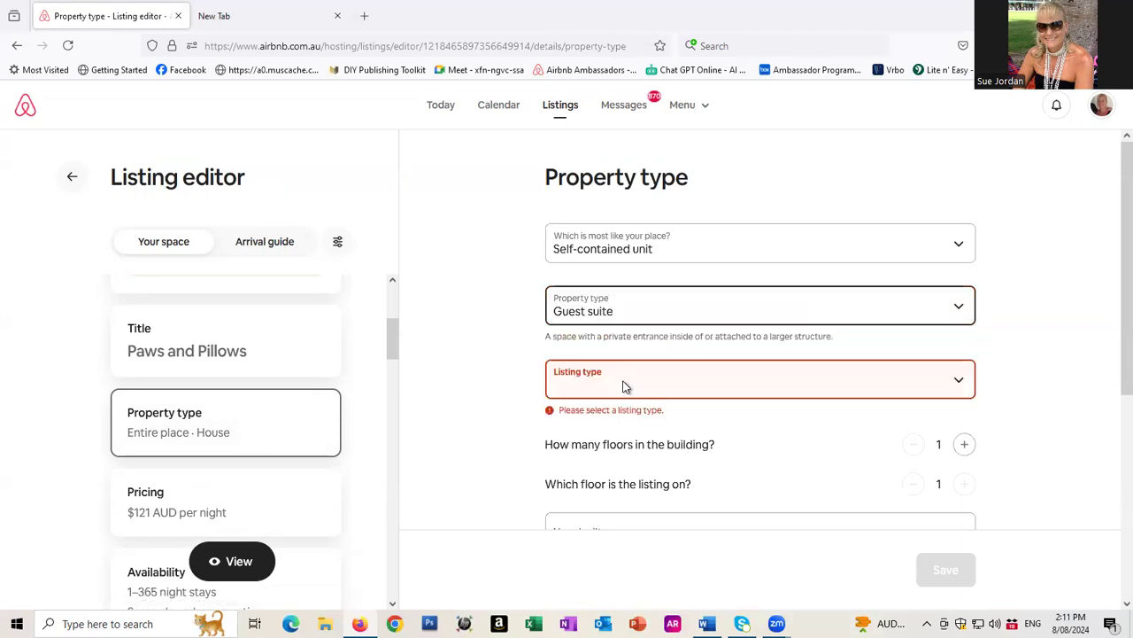
left_click(887, 387)
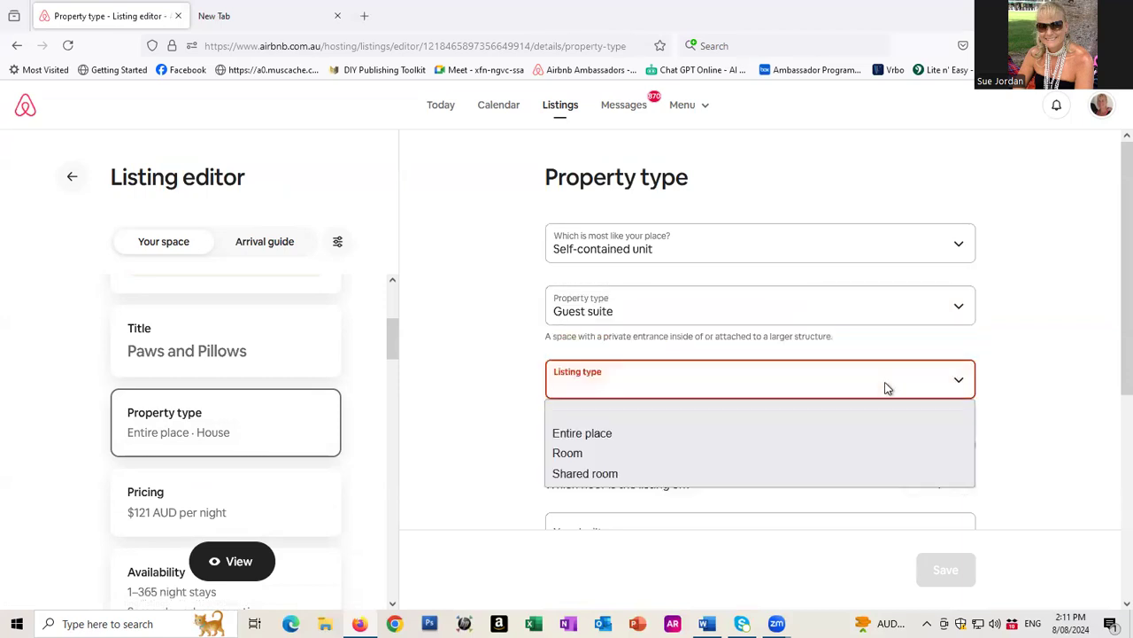
left_click(623, 434)
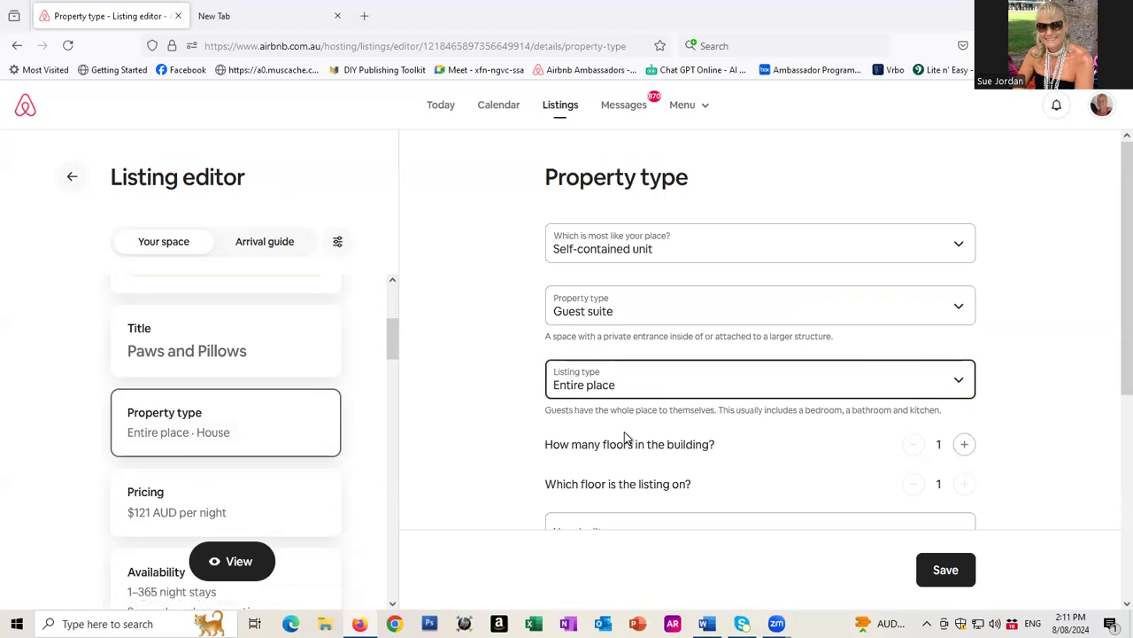
- Set the property size to 90 square metres
scroll(779, 420, "down", 1)
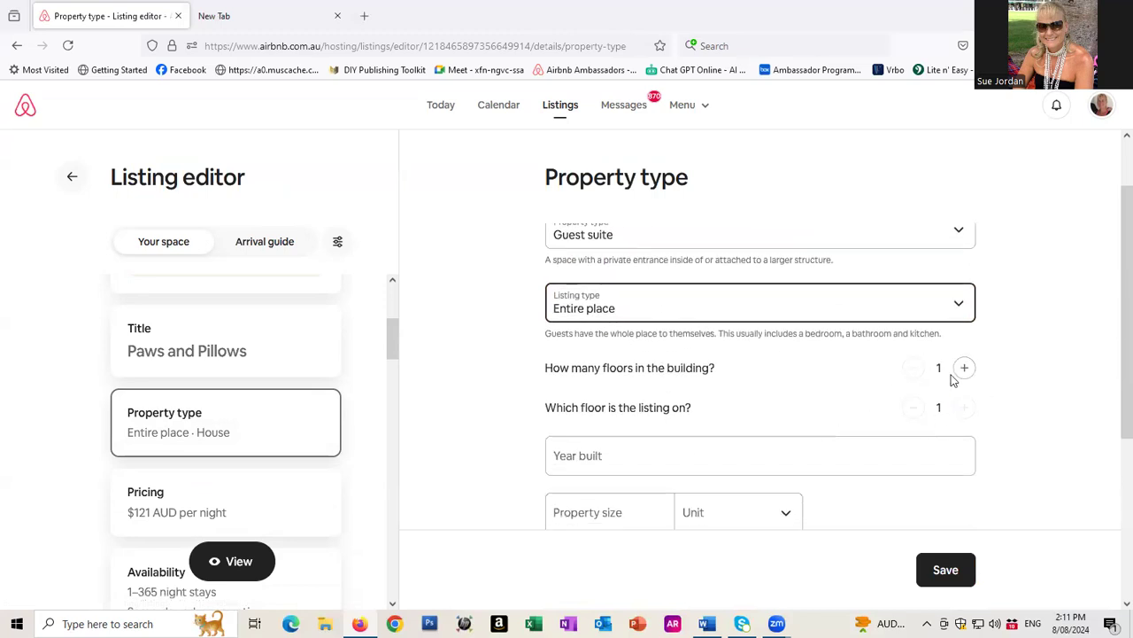
scroll(966, 368, "down", 1)
scroll(804, 428, "down", 1)
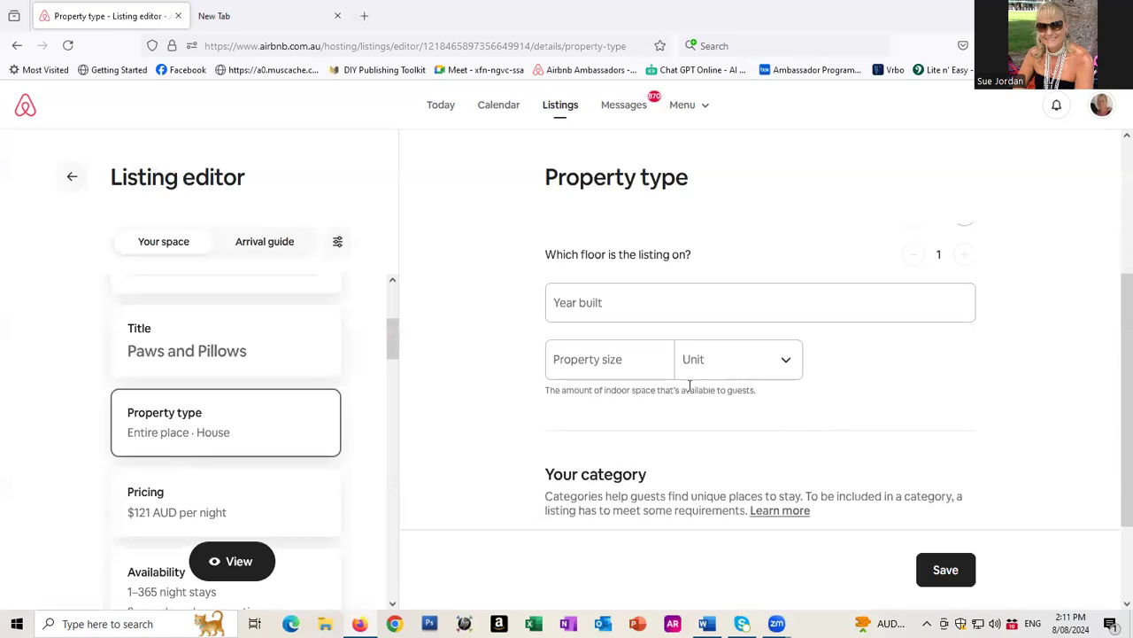
left_click(766, 372)
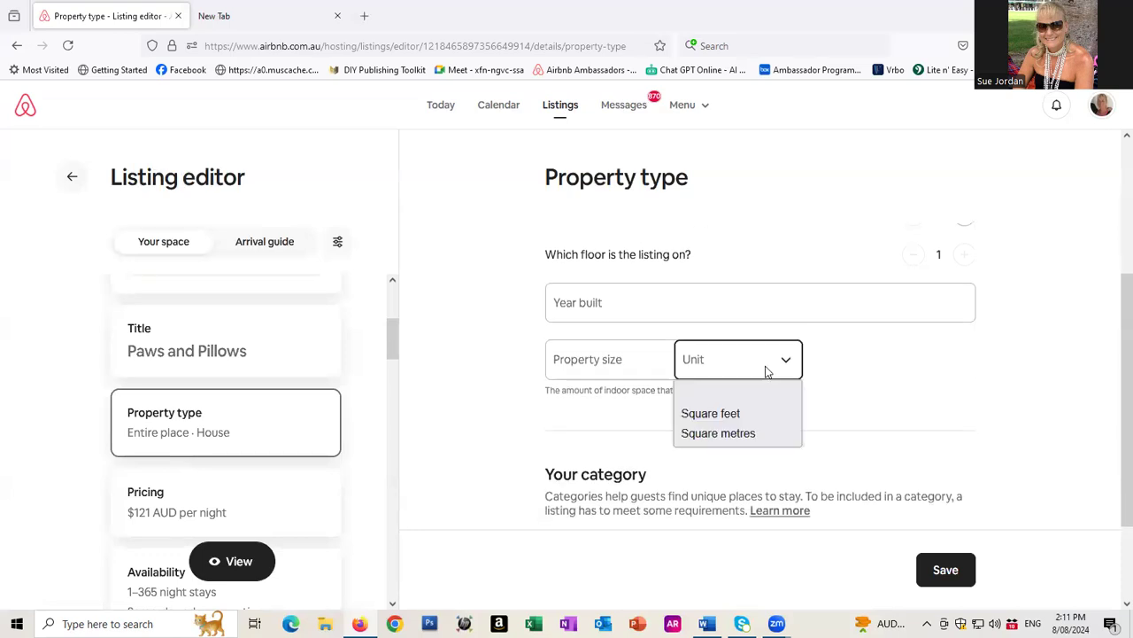
left_click(749, 433)
left_click(603, 362)
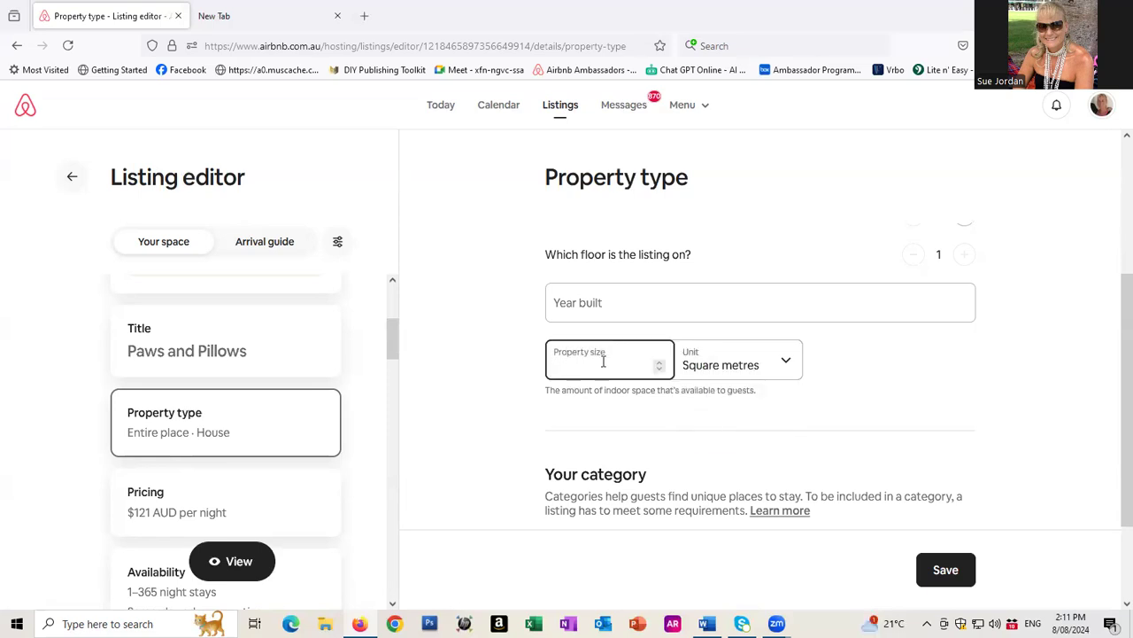
type("90")
- Enter 2015 as the year built and save the property type details
left_click(663, 303)
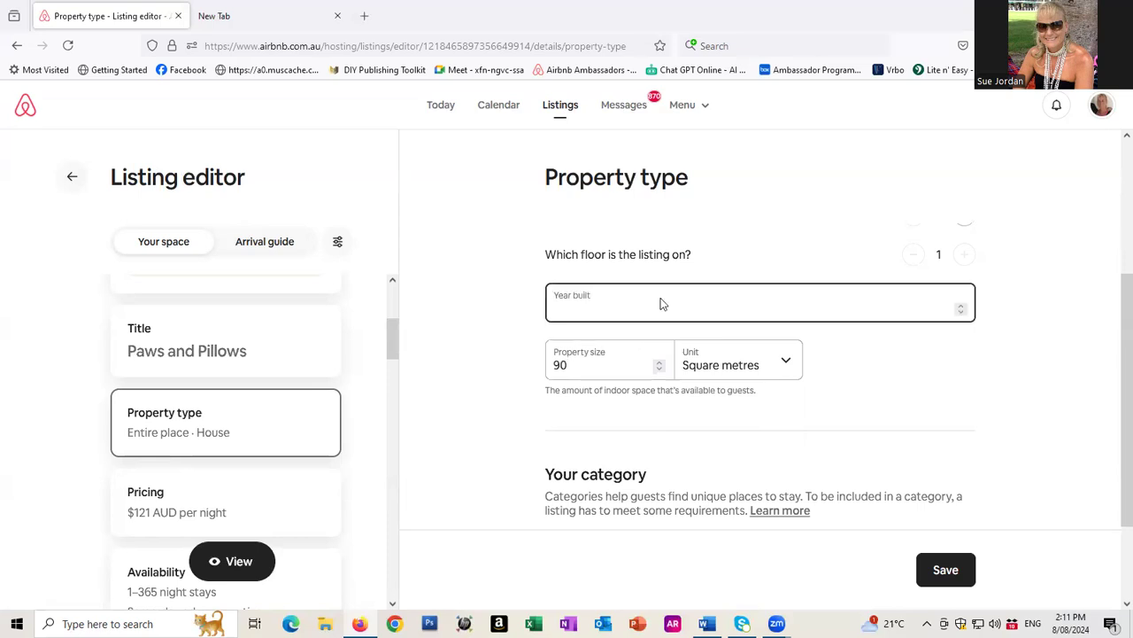
type("2")
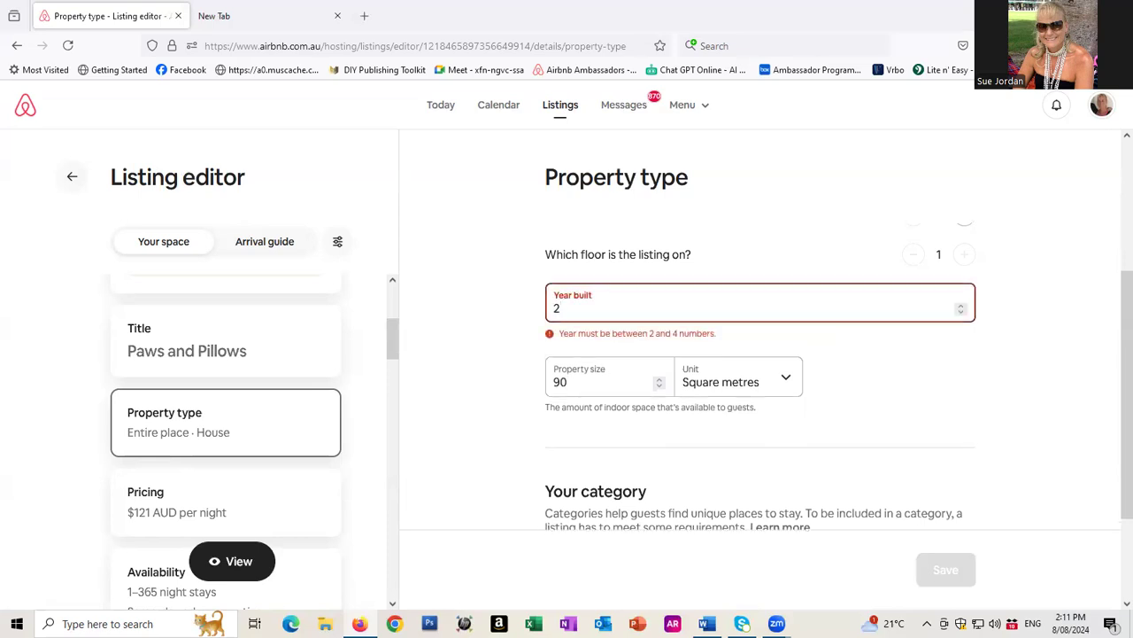
type("0")
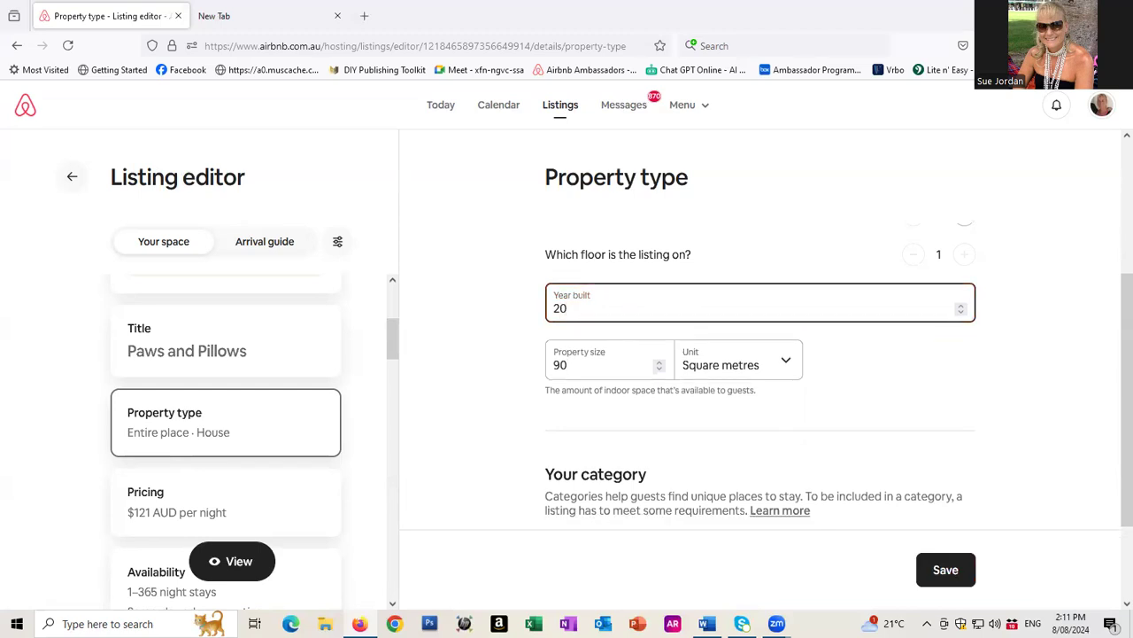
type("15")
scroll(795, 354, "up", 3)
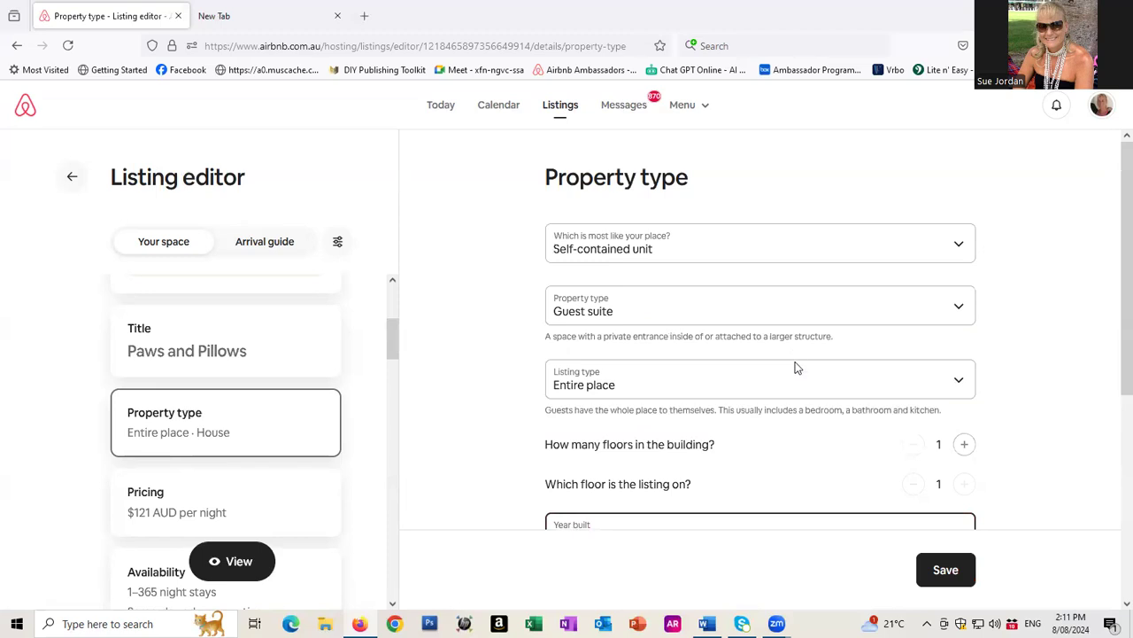
scroll(845, 416, "down", 1)
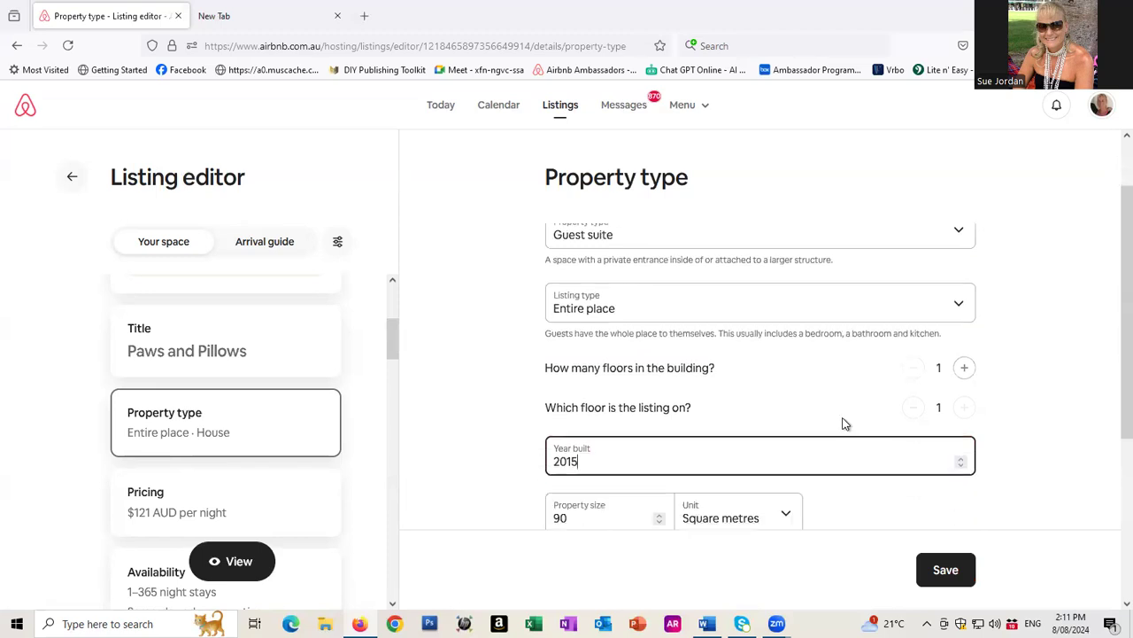
left_click(938, 575)
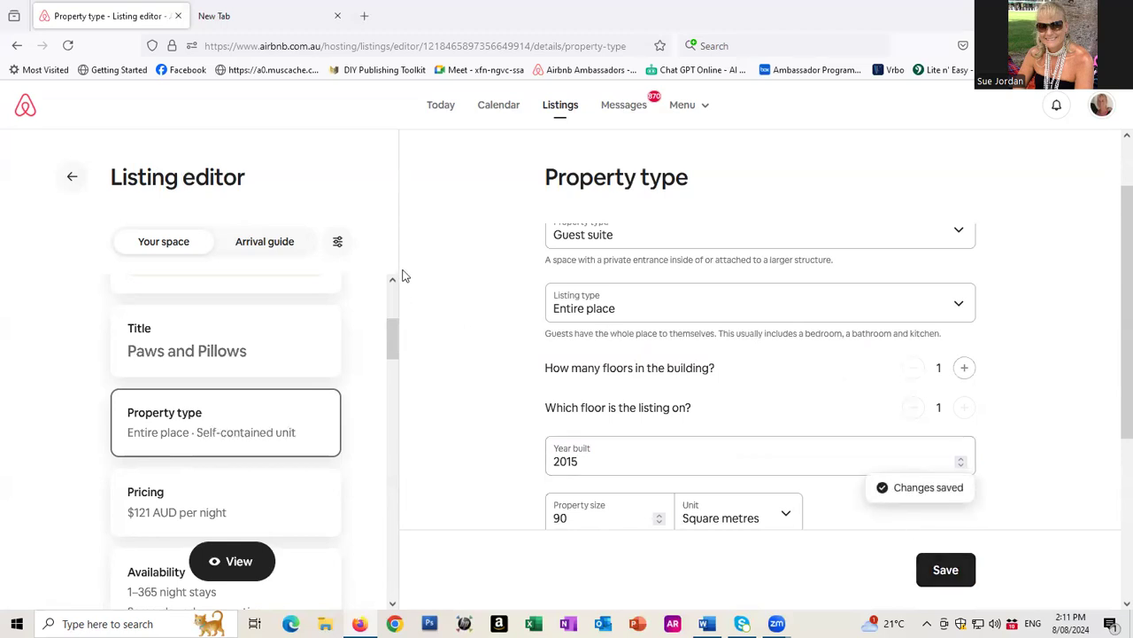
- Open the listing's Description section and read through the full listing description text
scroll(714, 413, "down", 1)
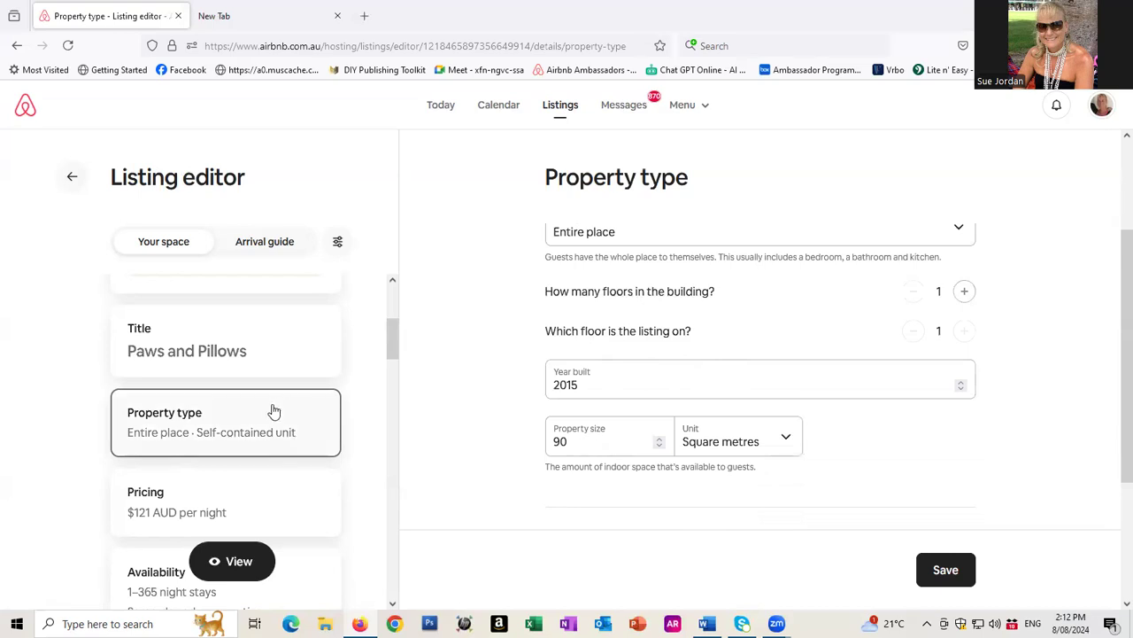
scroll(292, 381, "down", 2)
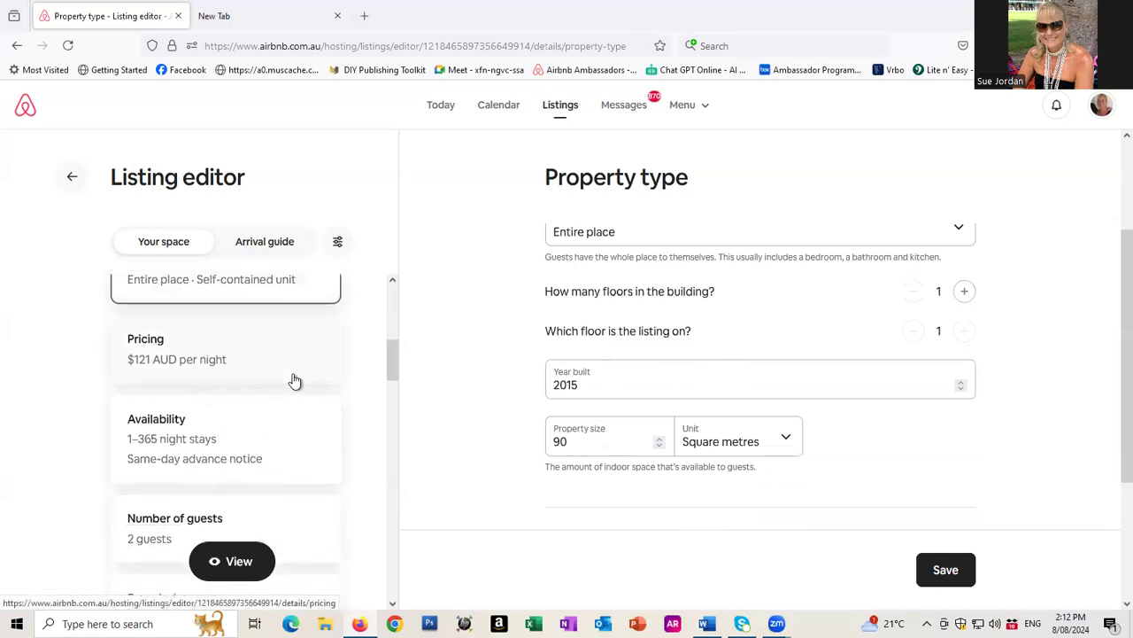
scroll(296, 379, "down", 1)
scroll(299, 379, "up", 1)
scroll(299, 369, "down", 1)
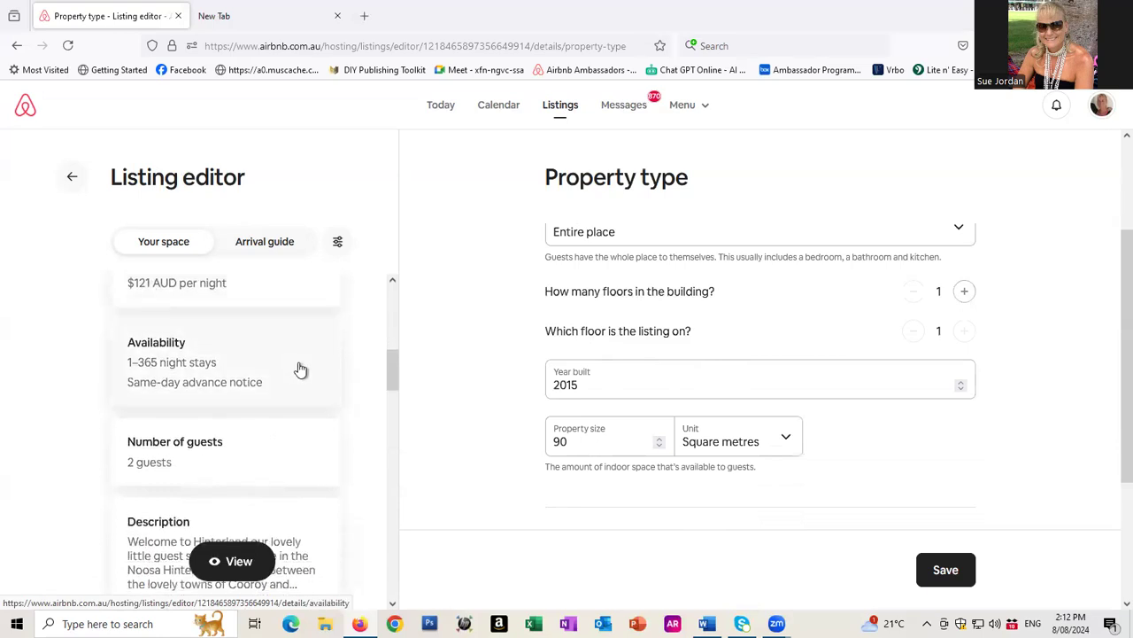
scroll(297, 371, "down", 3)
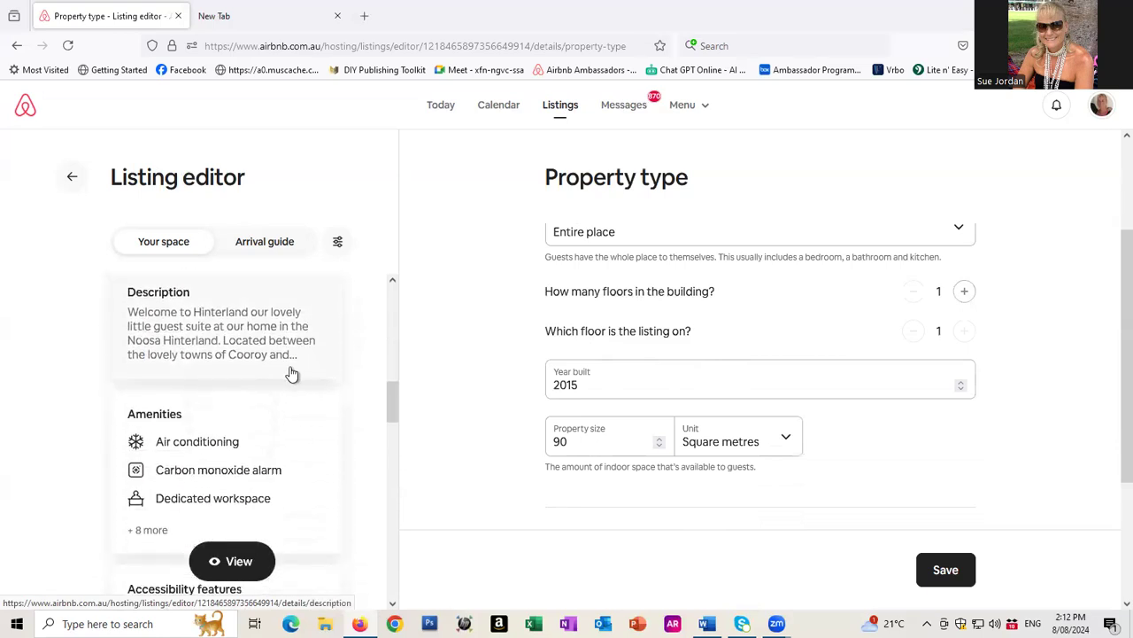
left_click(262, 339)
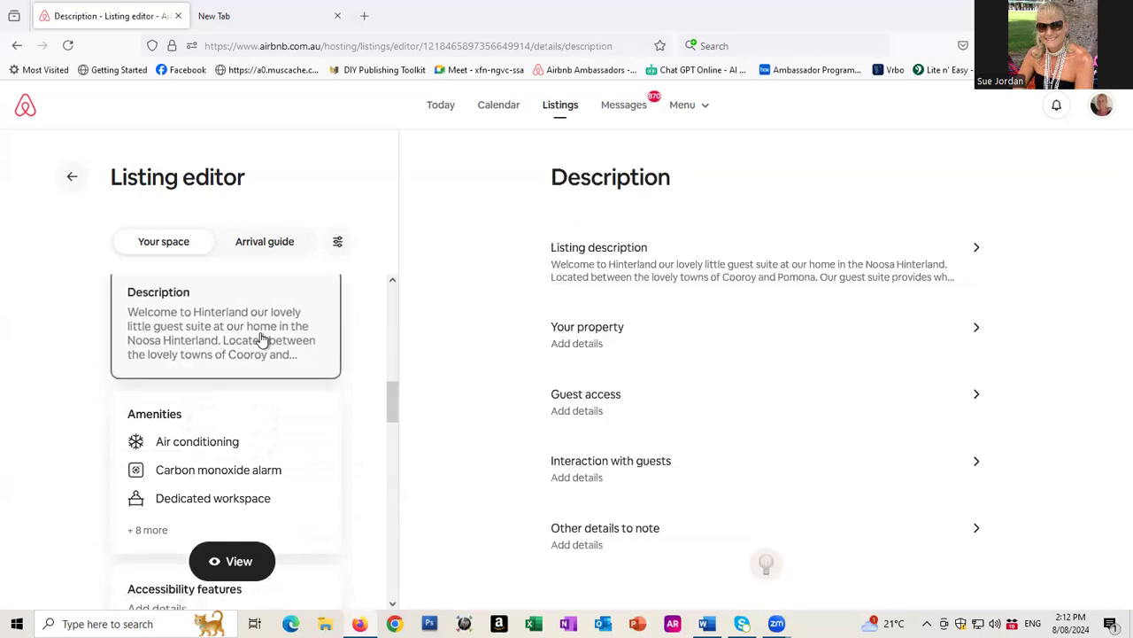
left_click(606, 344)
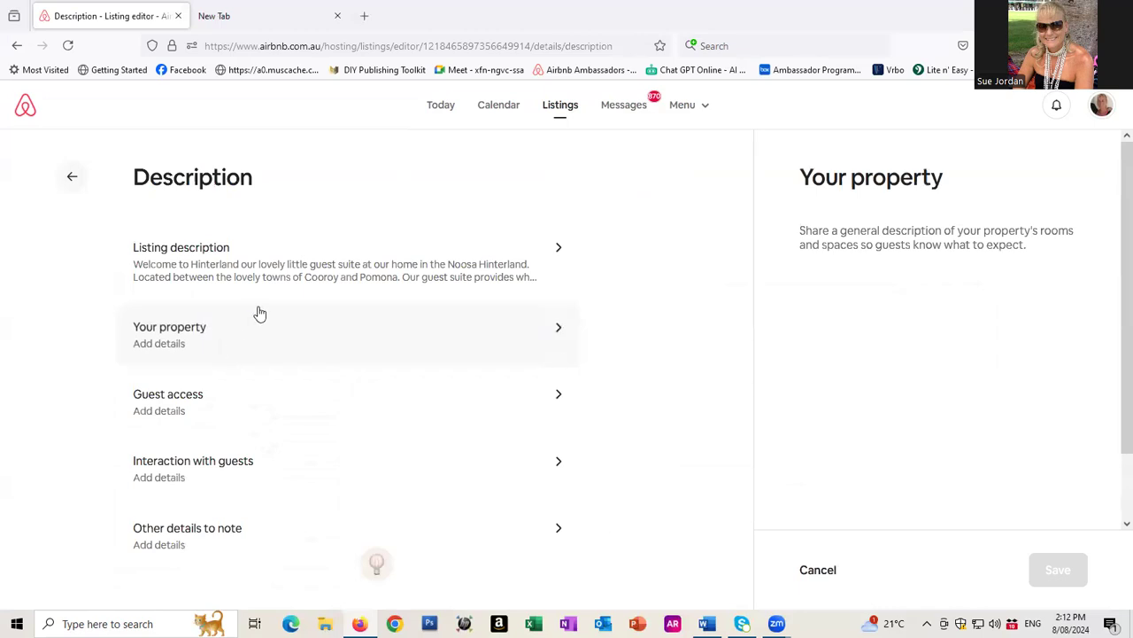
left_click(304, 273)
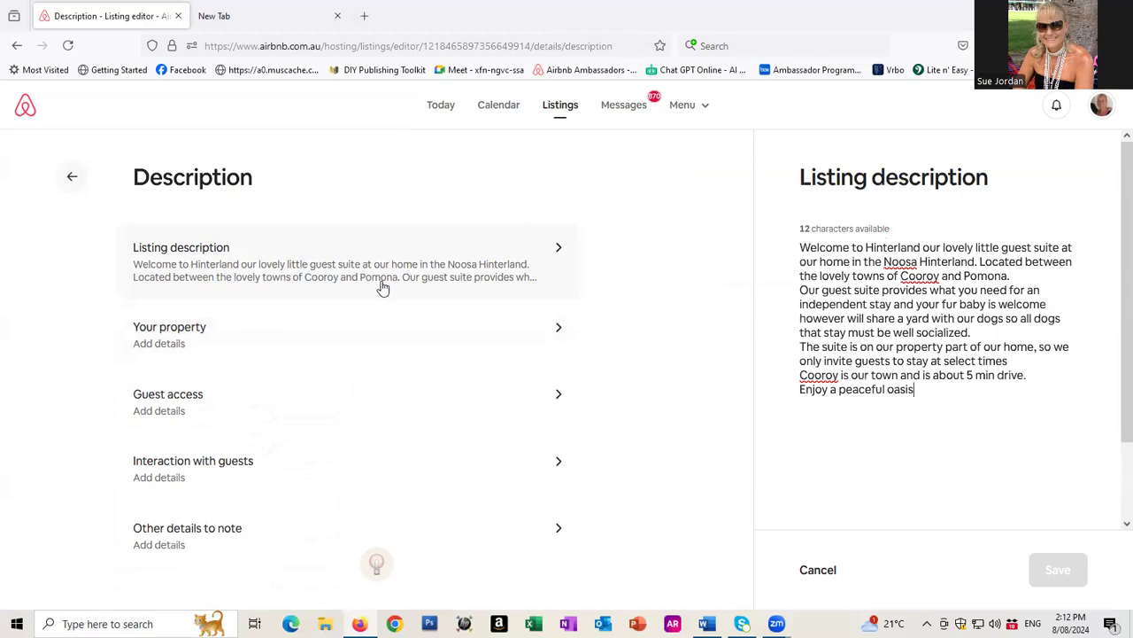
- Paste the prepared text beginning "Hinterland doggie bliss is a private guest suite" into the Your property description
left_click(207, 344)
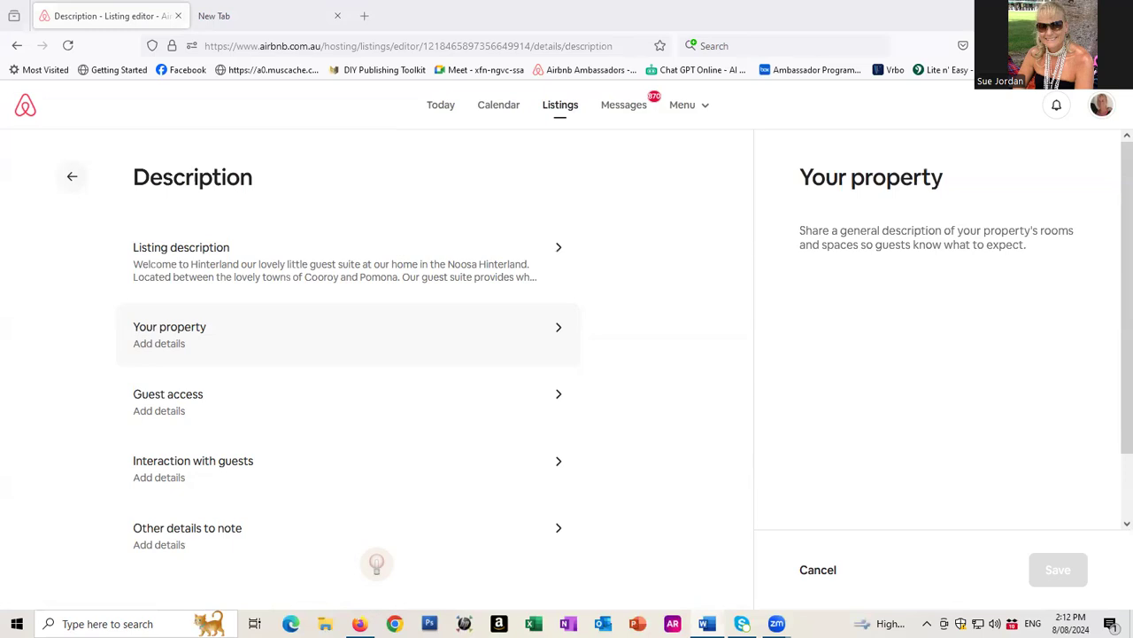
left_click(805, 233)
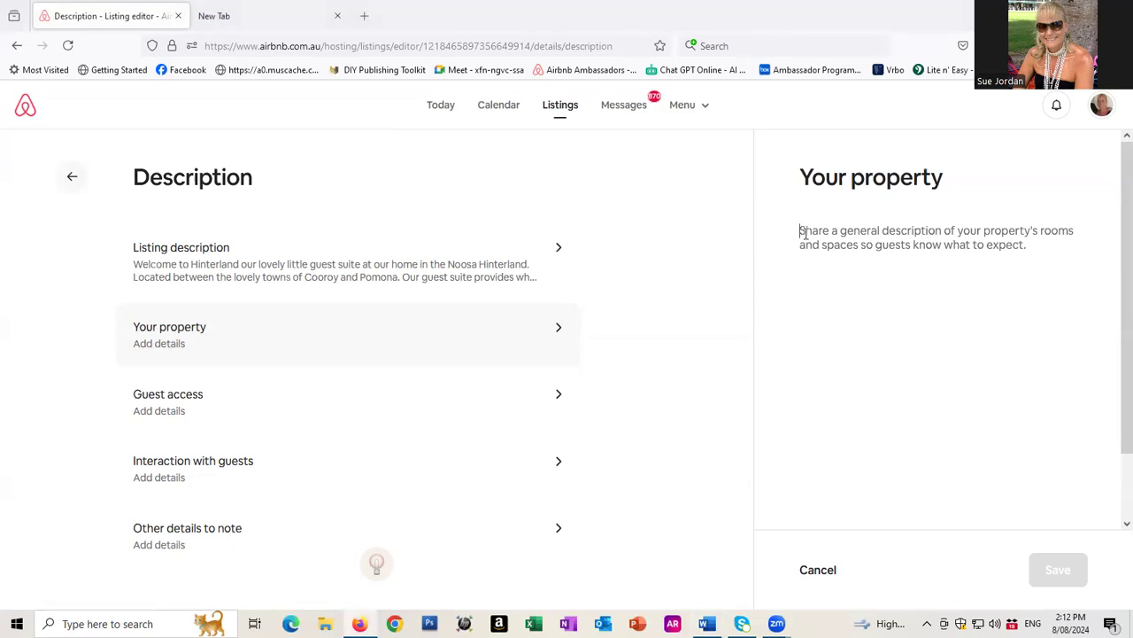
right_click(805, 235)
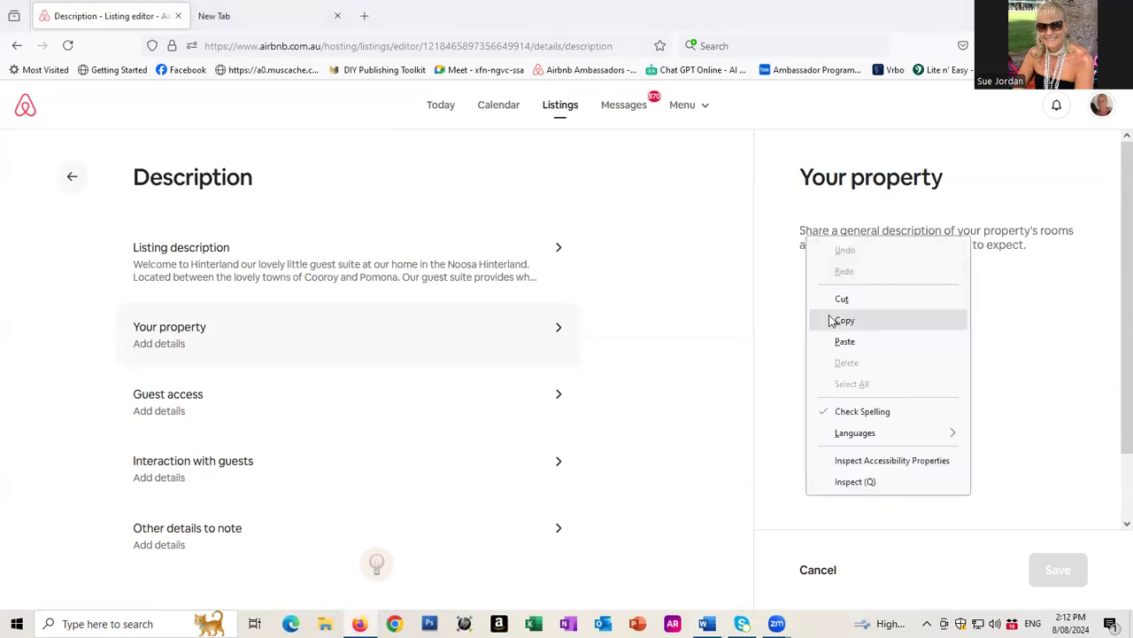
left_click(844, 343)
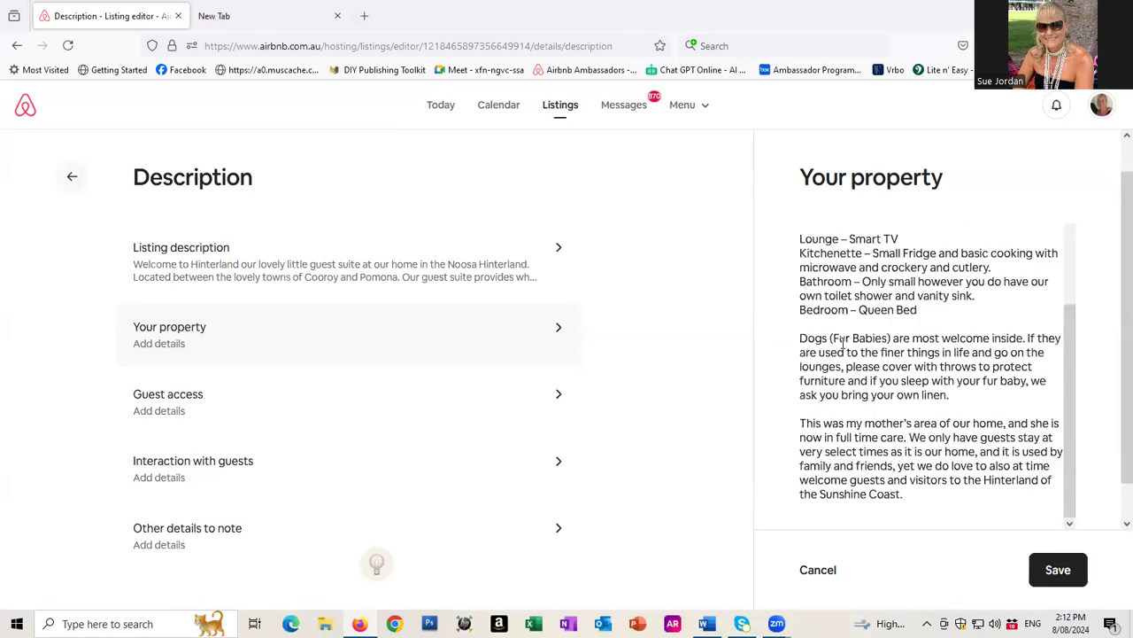
scroll(814, 366, "up", 3)
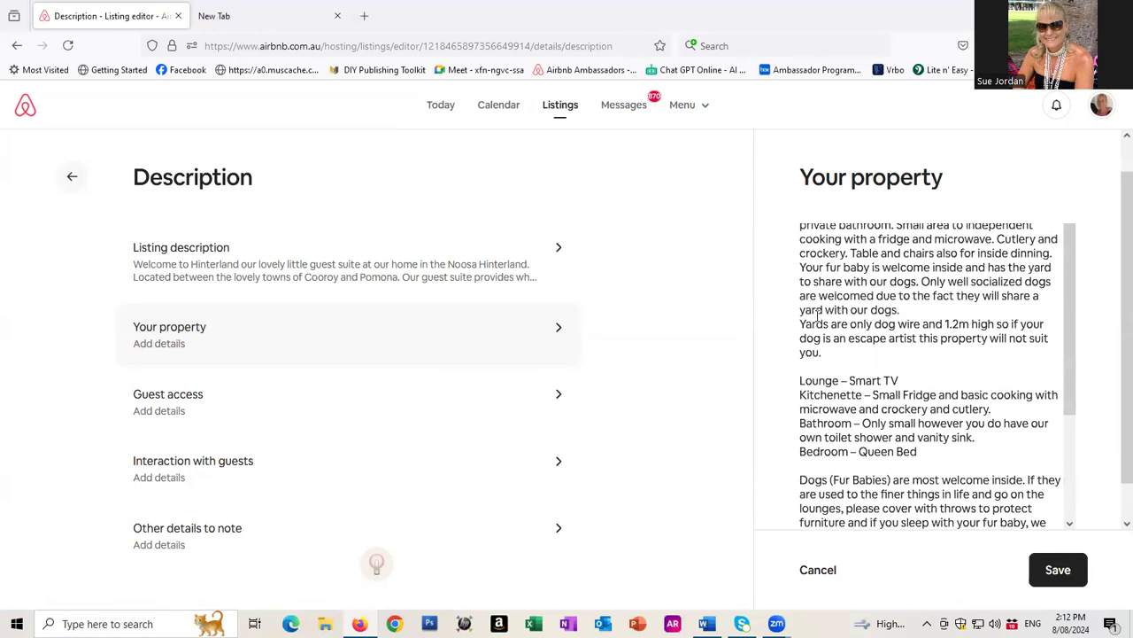
scroll(816, 320, "up", 1)
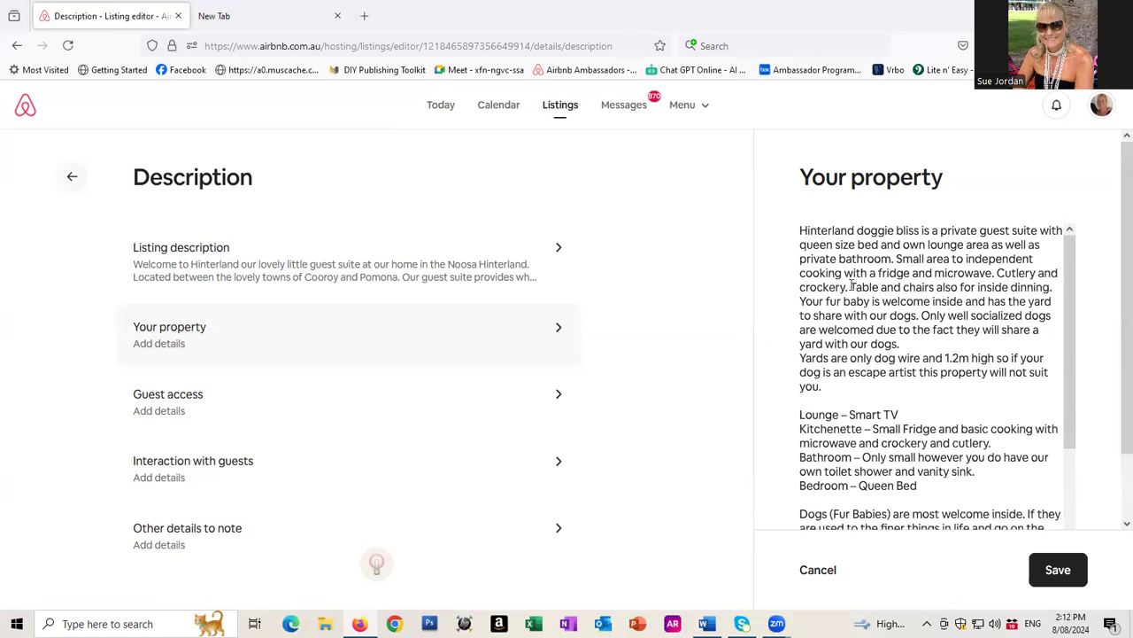
- Insert a blank line after each of the Lounge, Kitchenette and Bathroom entries in the property text
scroll(917, 316, "down", 2)
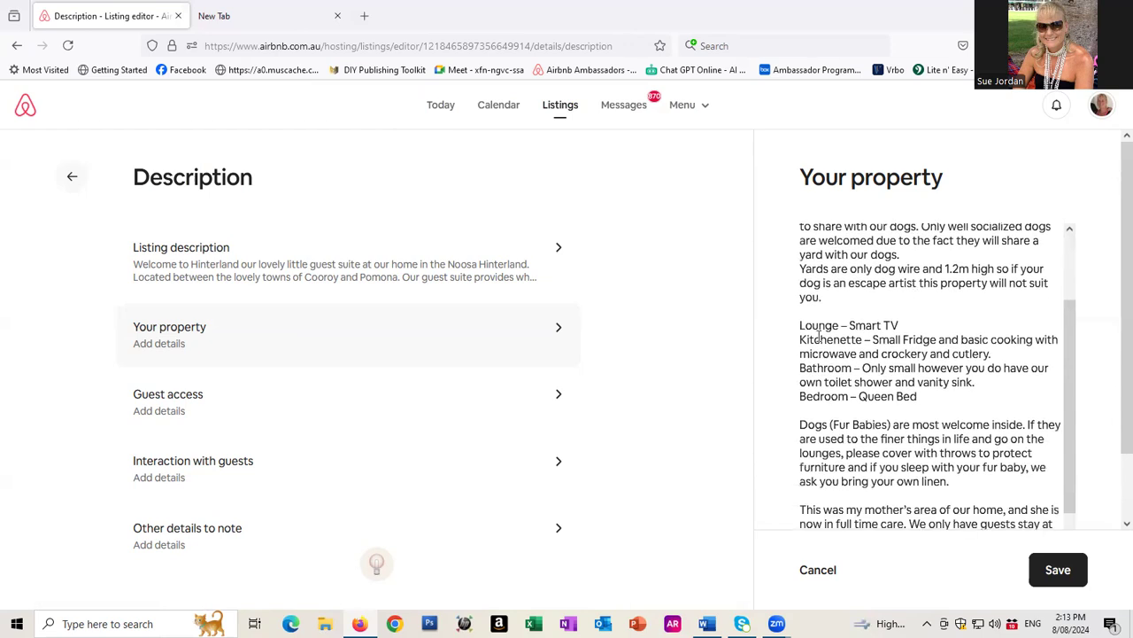
left_click(907, 325)
key("Return")
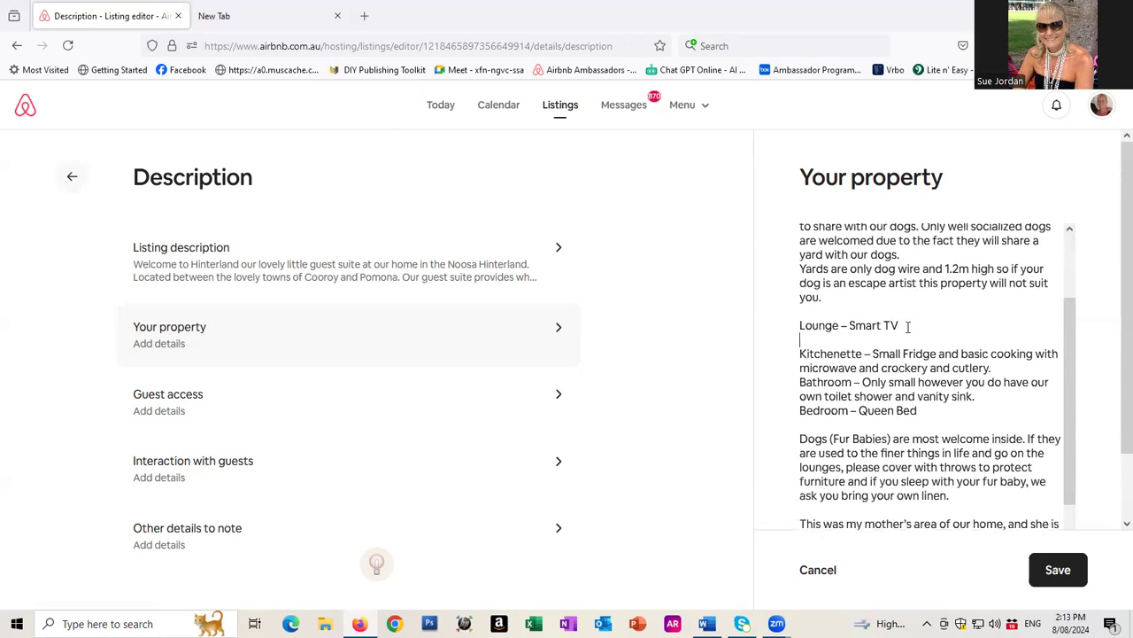
left_click(997, 366)
key("Return")
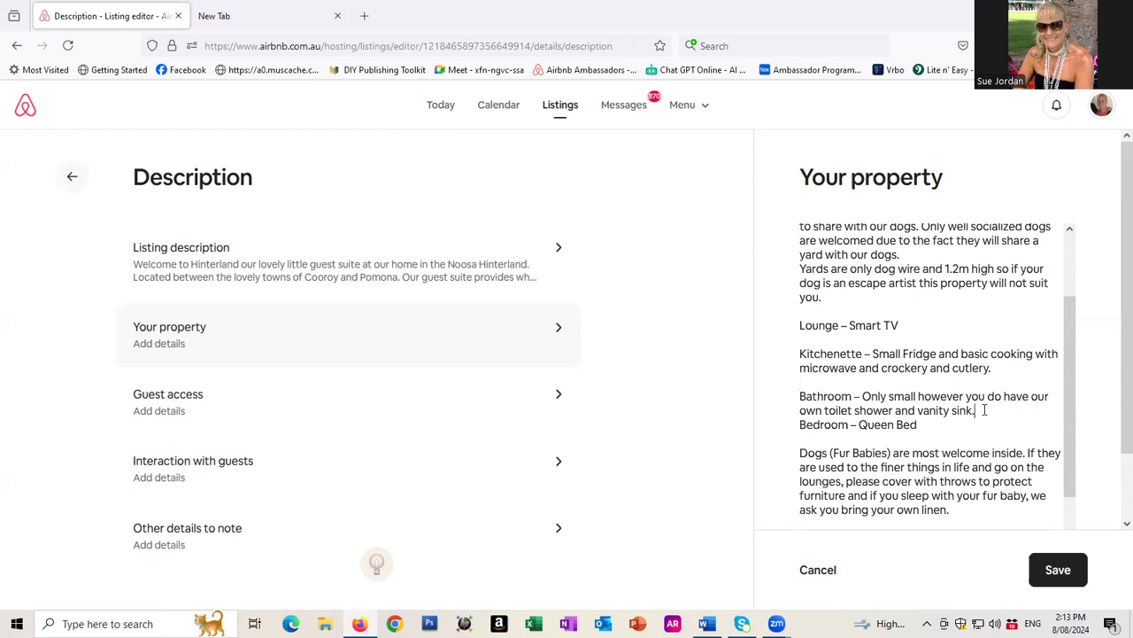
key("Return")
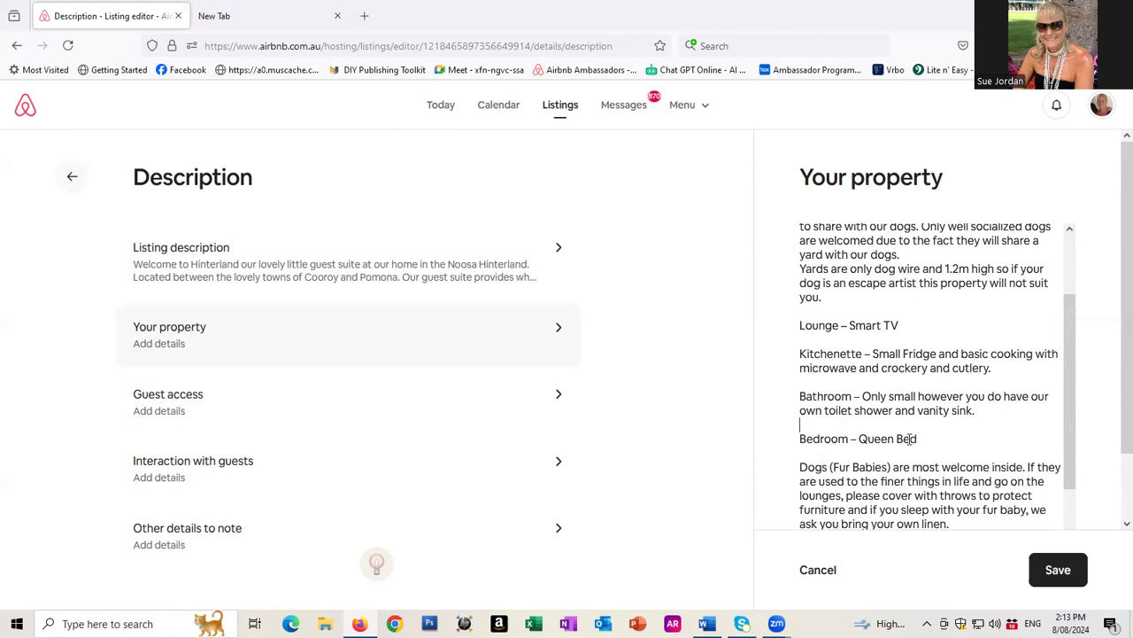
- Check the whole Your property text and save it to the listing
scroll(912, 432, "down", 4)
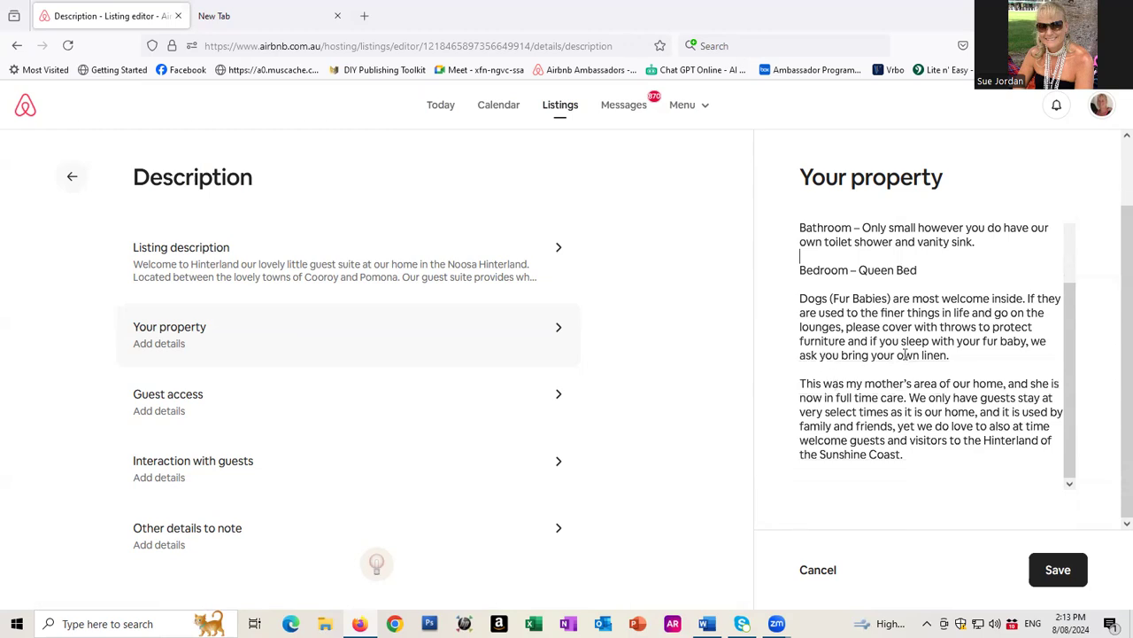
scroll(859, 377, "up", 4)
scroll(882, 367, "up", 2)
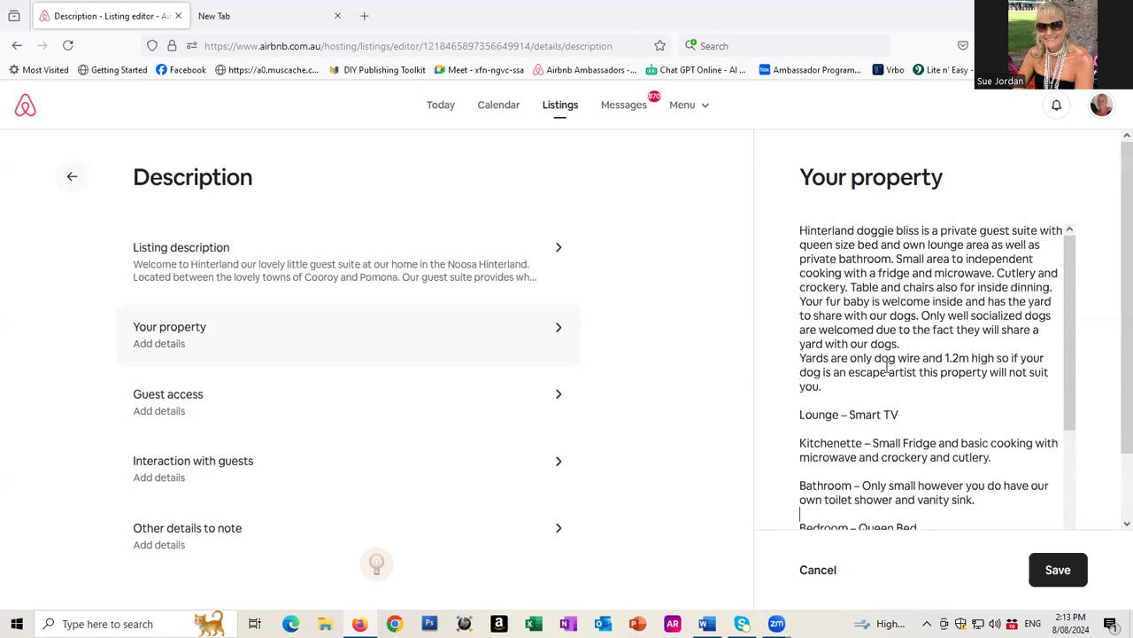
left_click(1058, 569)
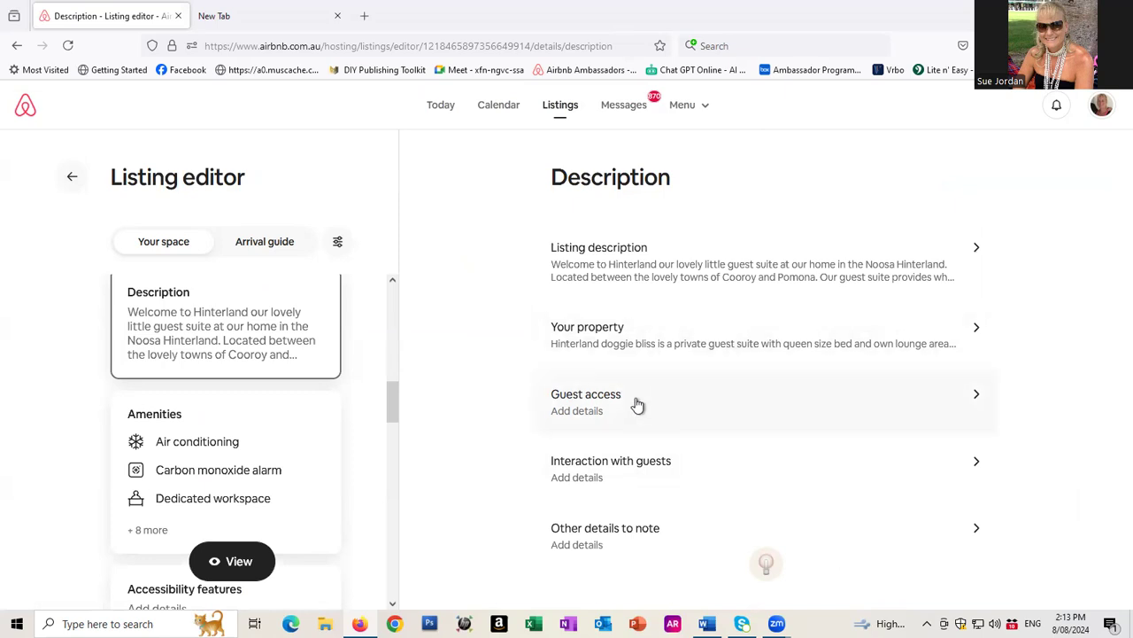
scroll(229, 394, "up", 5)
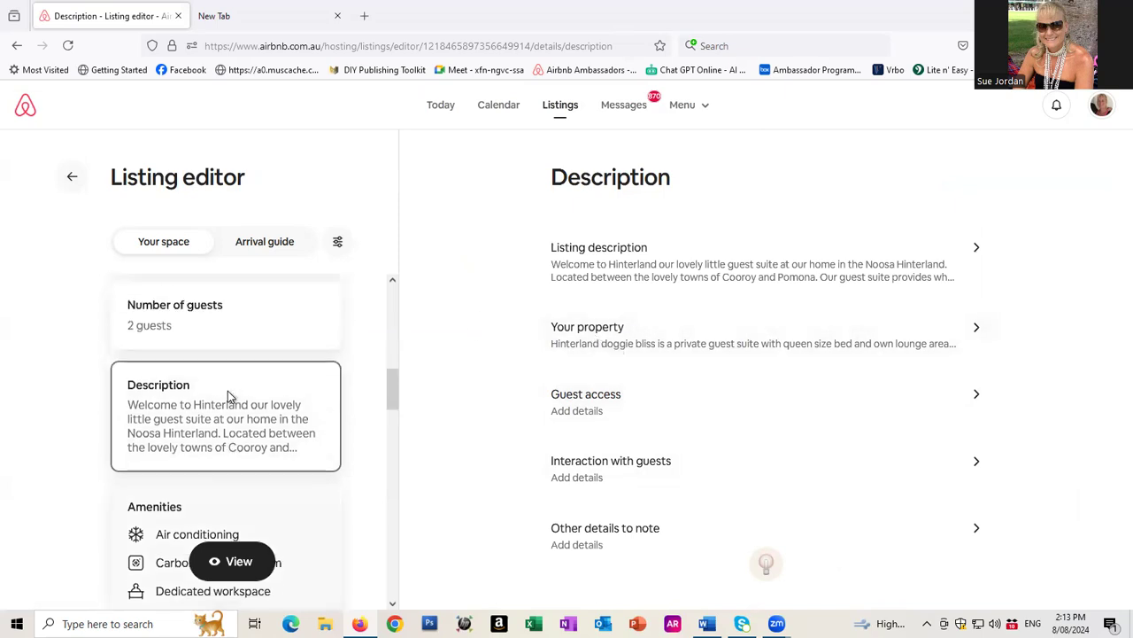
scroll(228, 398, "up", 3)
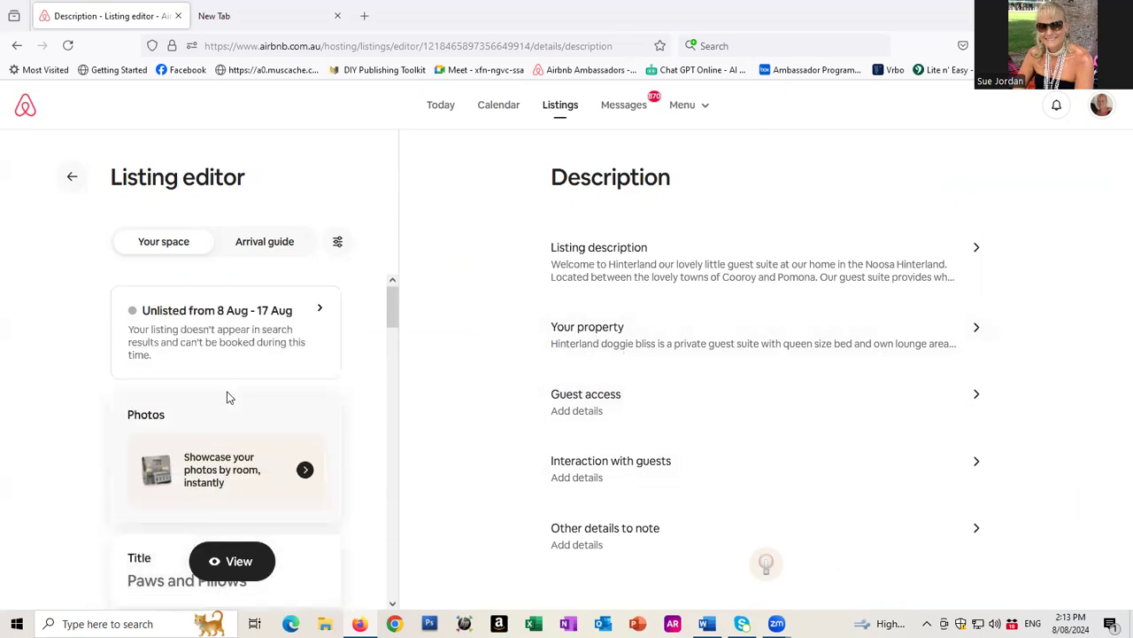